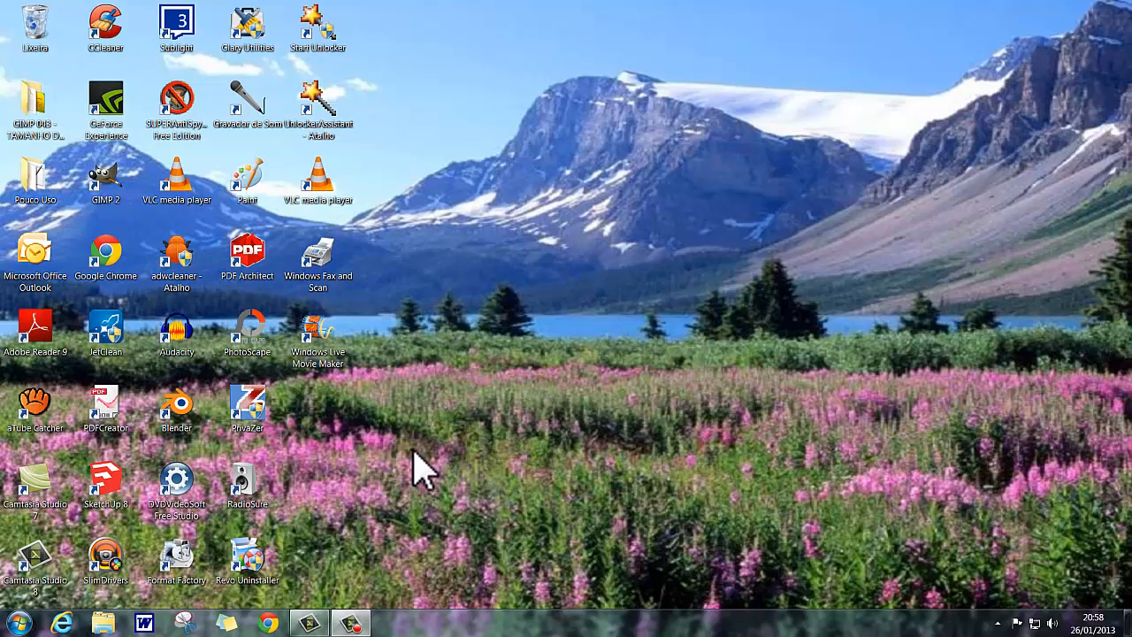
Launch GIMP and create a new blank image 1280 pixels wide and 720 pixels high.
double_click(107, 185)
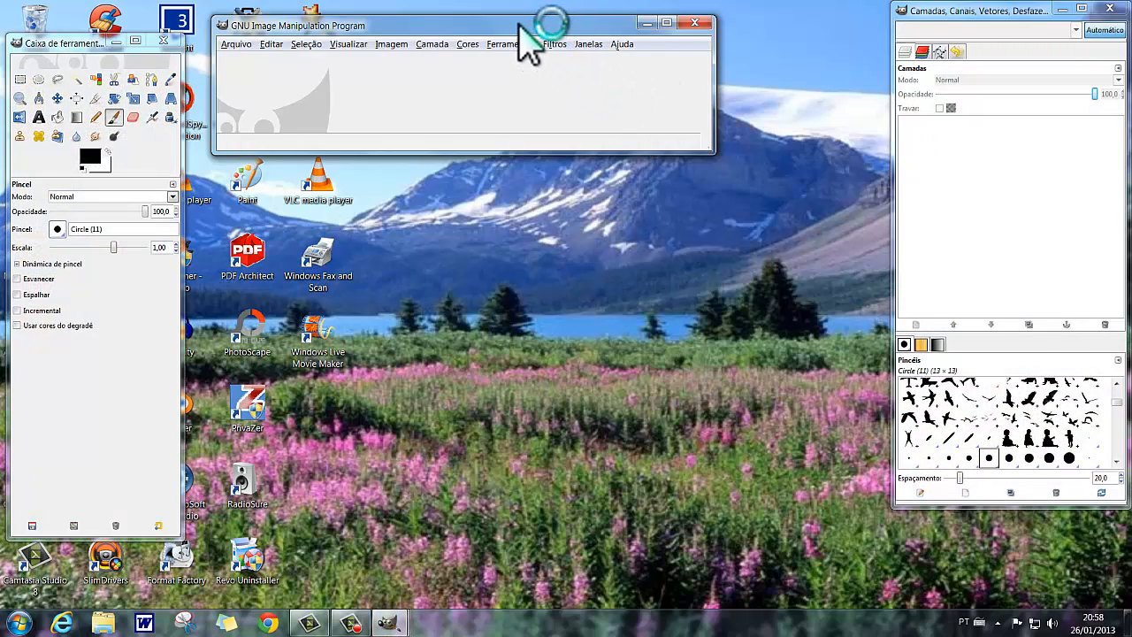
left_click_drag(522, 35, 571, 95)
left_click(286, 104)
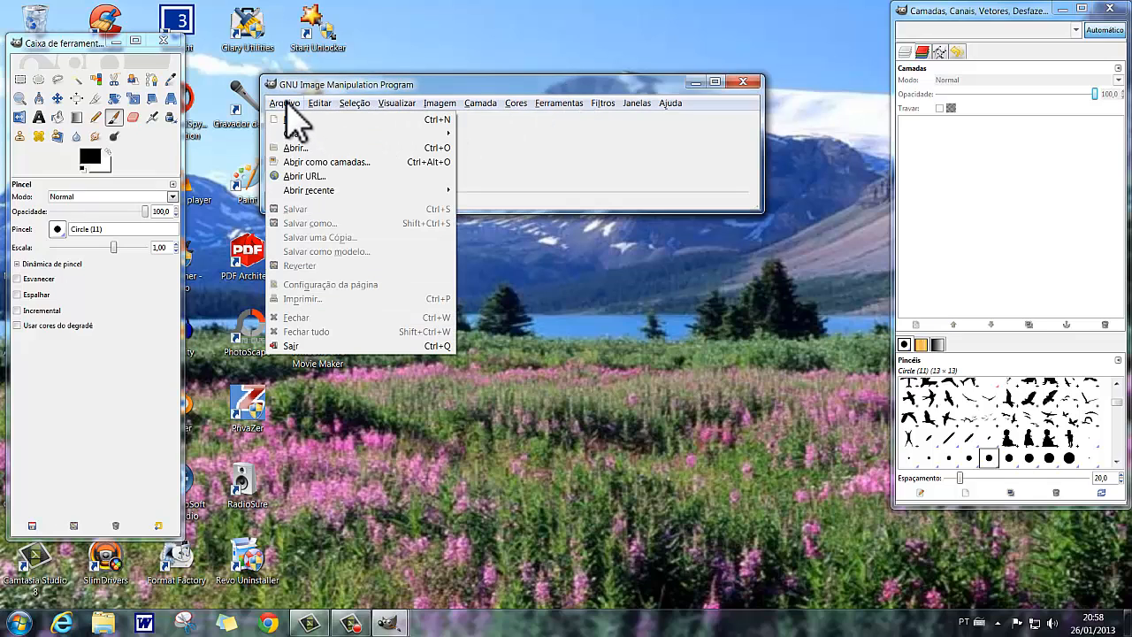
left_click(308, 115)
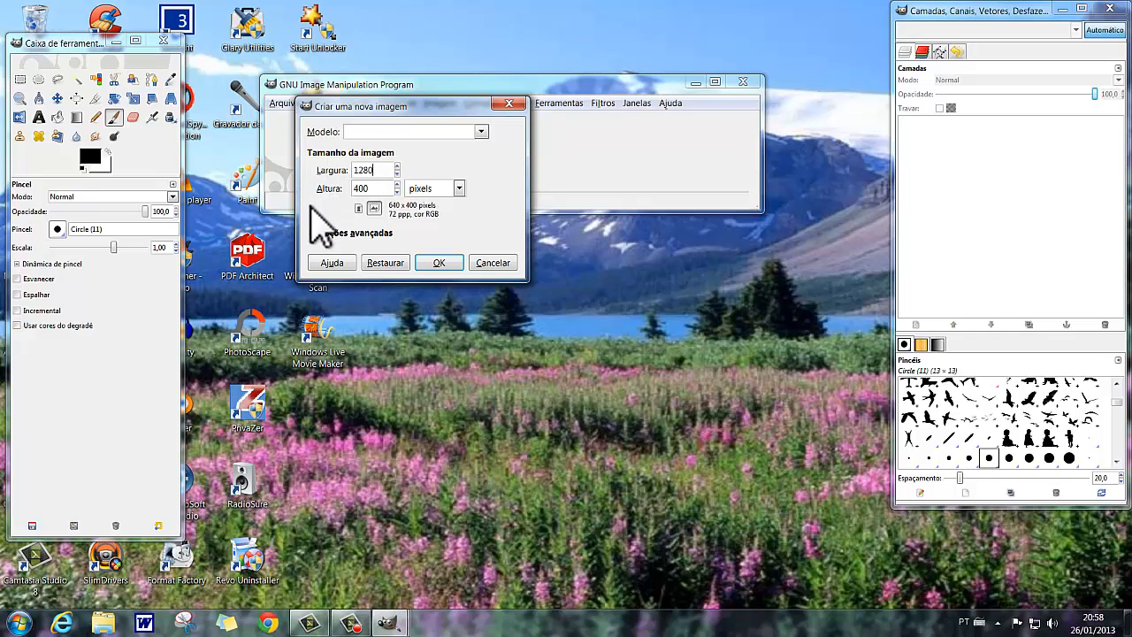
left_click_drag(380, 191, 320, 193)
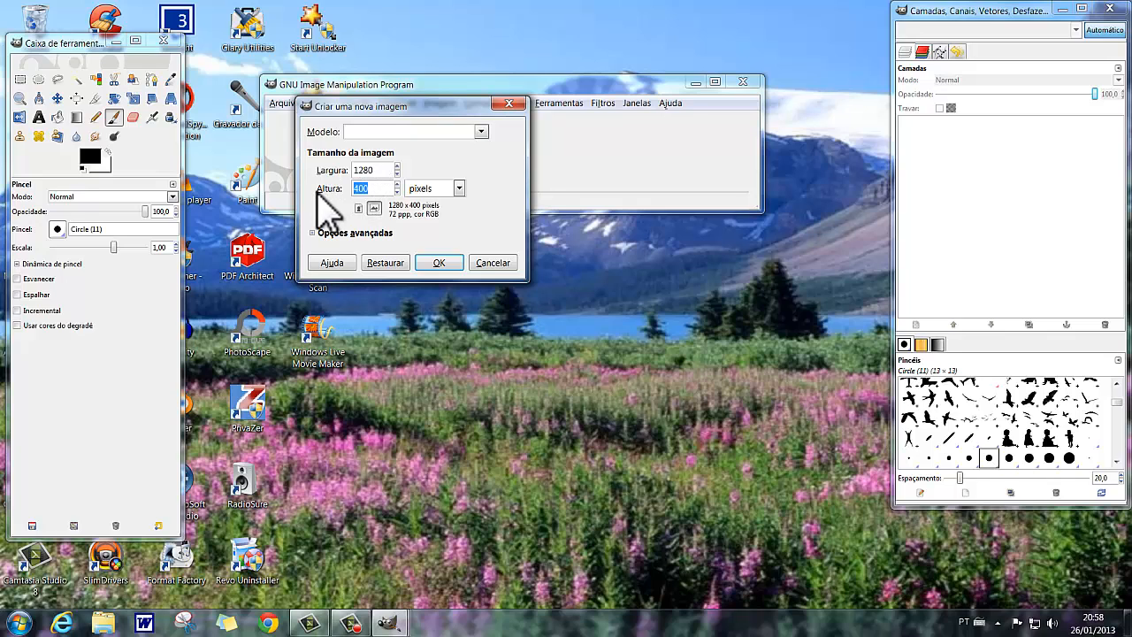
type("720")
left_click(437, 264)
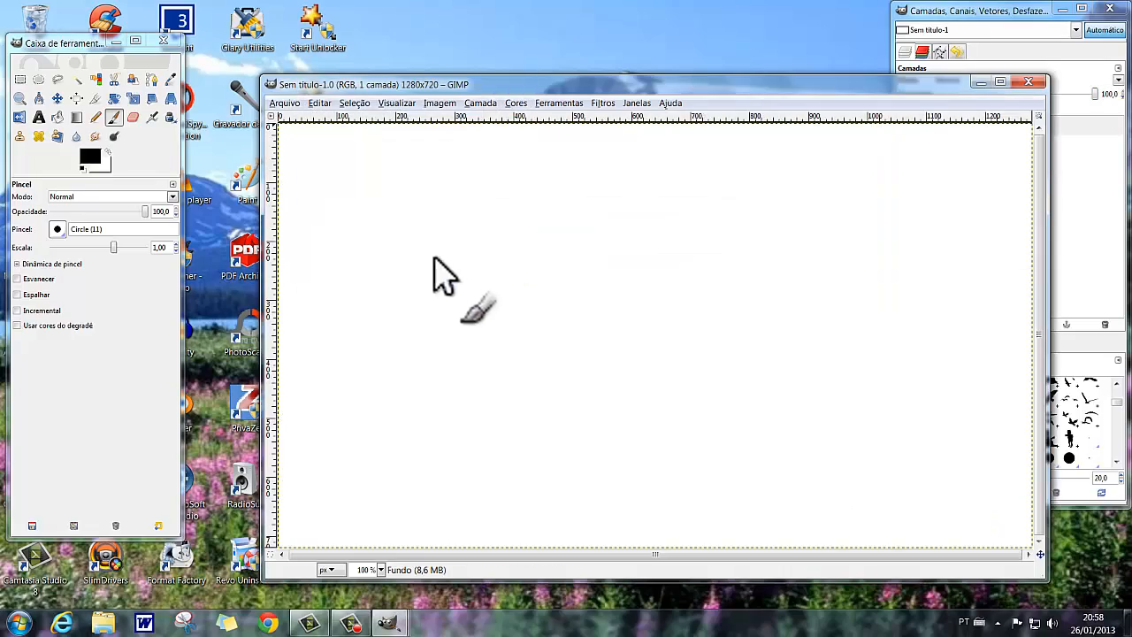
Stamp one tree near the middle of the canvas with the 0_tree1 brush at scale 0.50.
left_click_drag(559, 82, 410, 21)
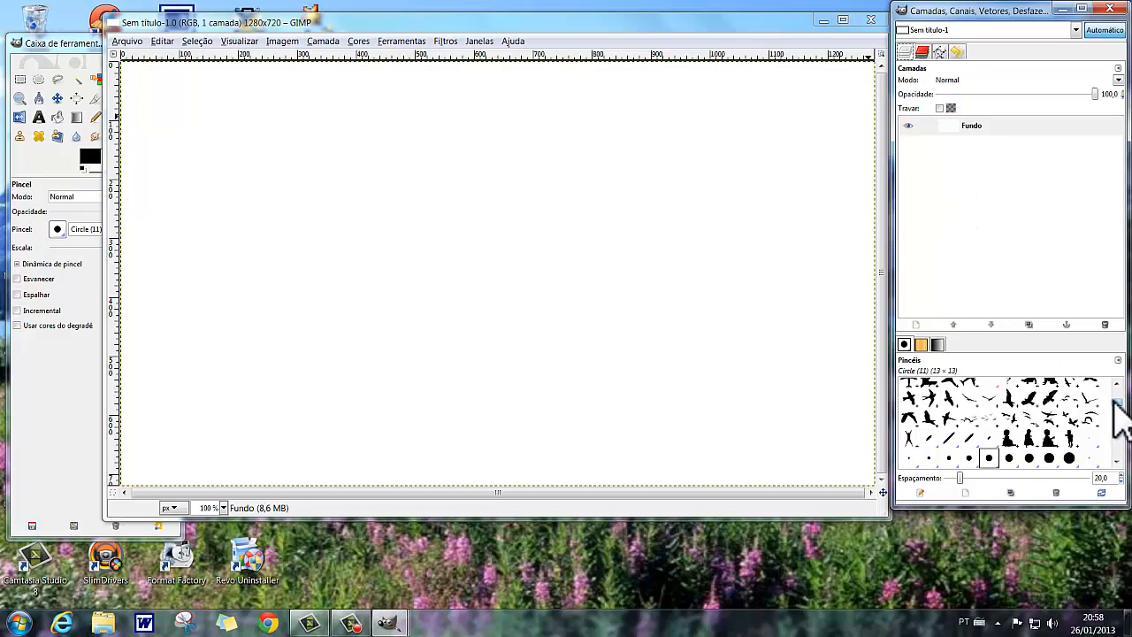
scroll(1116, 394, "up", 3)
scroll(1117, 400, "up", 1)
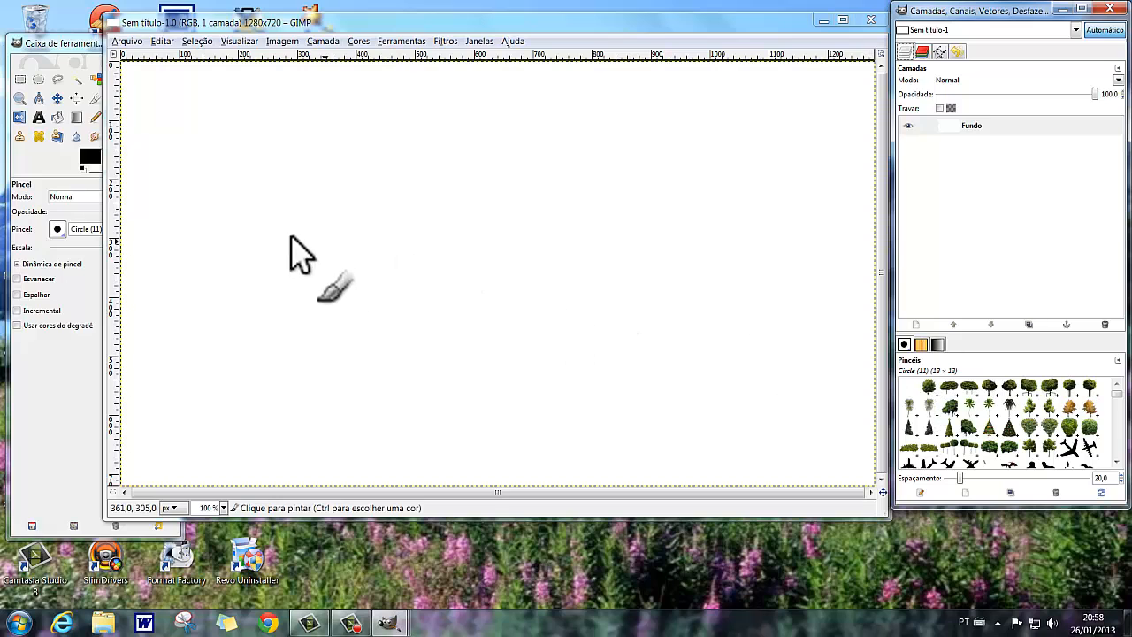
left_click_drag(344, 22, 419, 17)
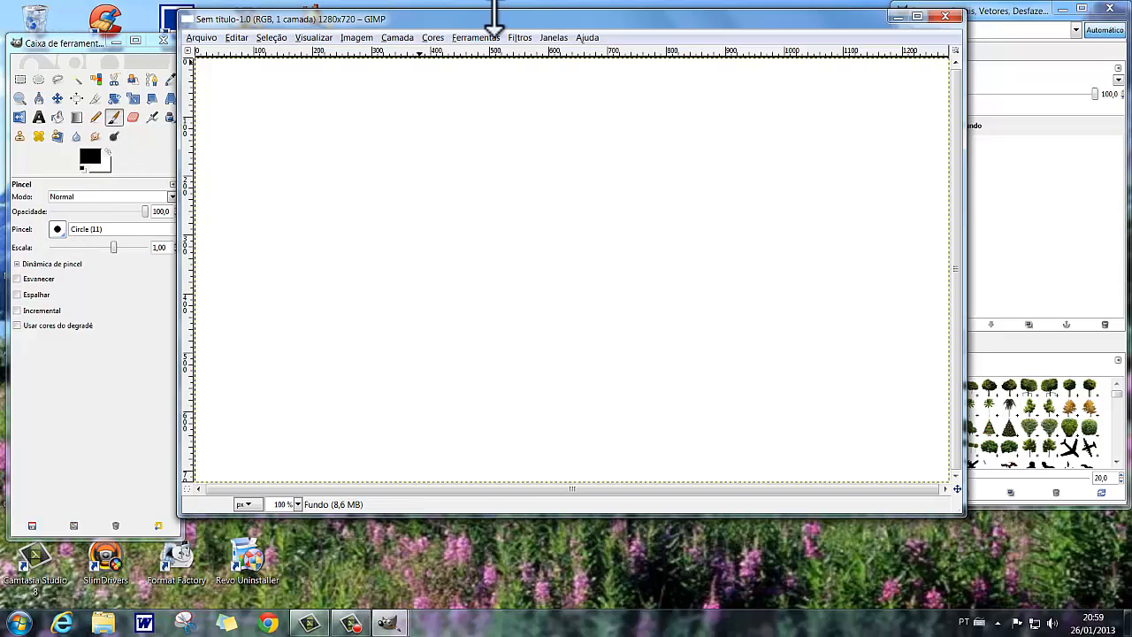
left_click_drag(534, 19, 433, 18)
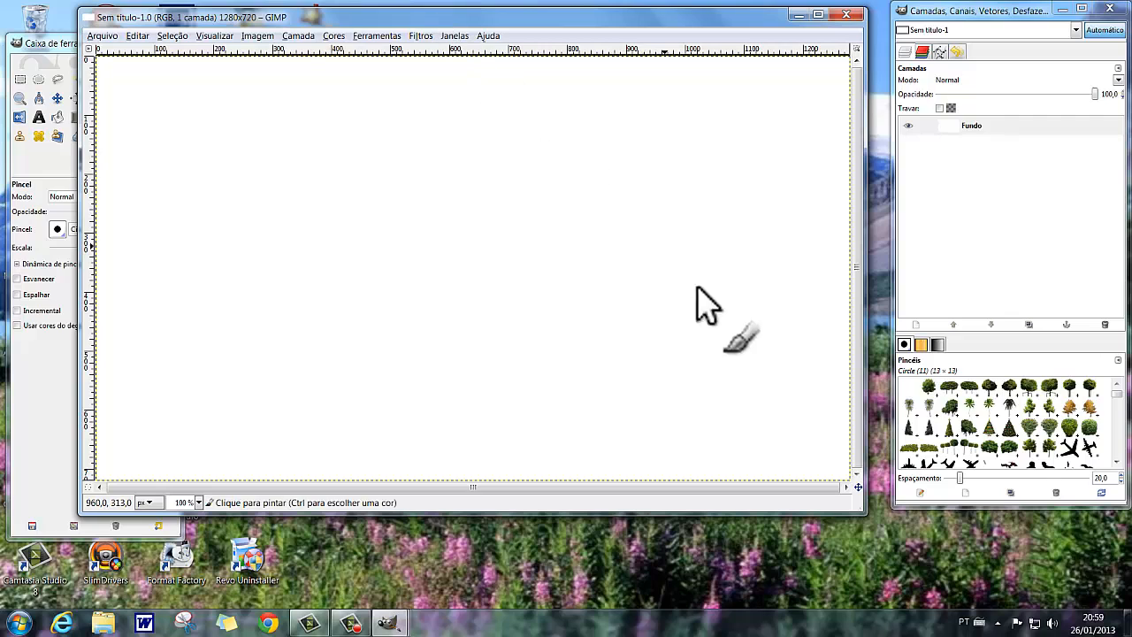
left_click(928, 388)
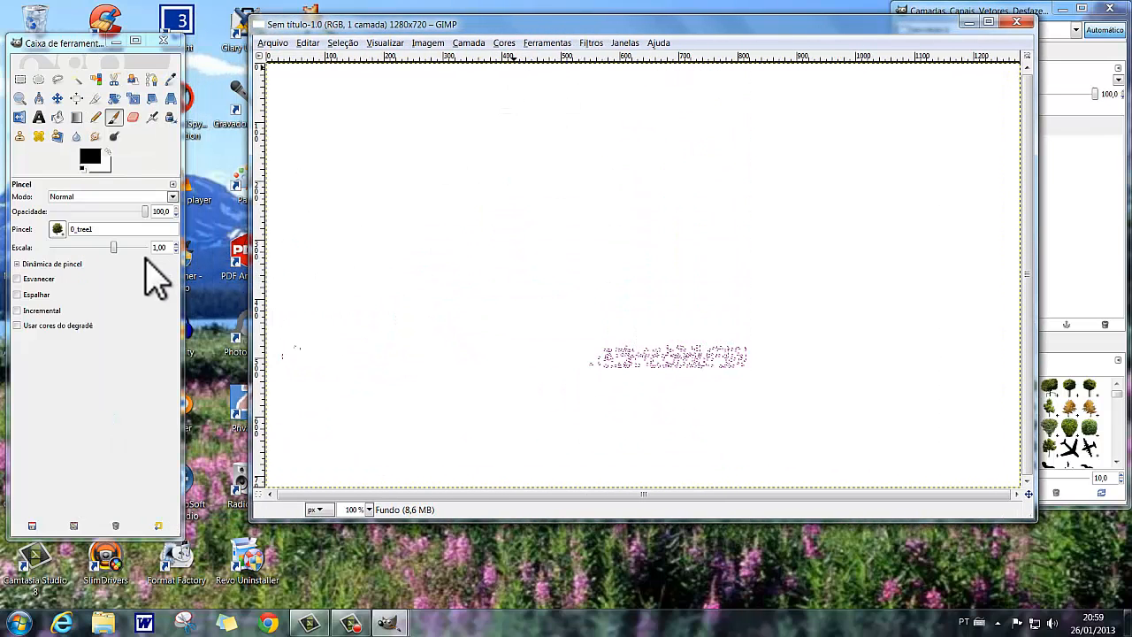
left_click_drag(109, 247, 104, 247)
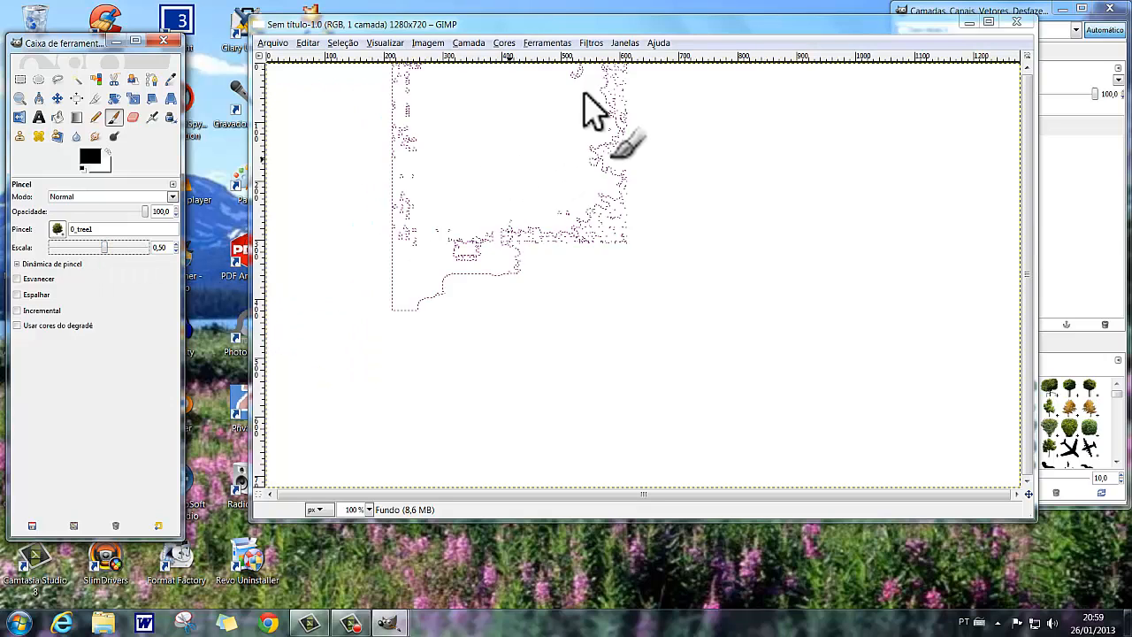
left_click_drag(631, 30, 584, 45)
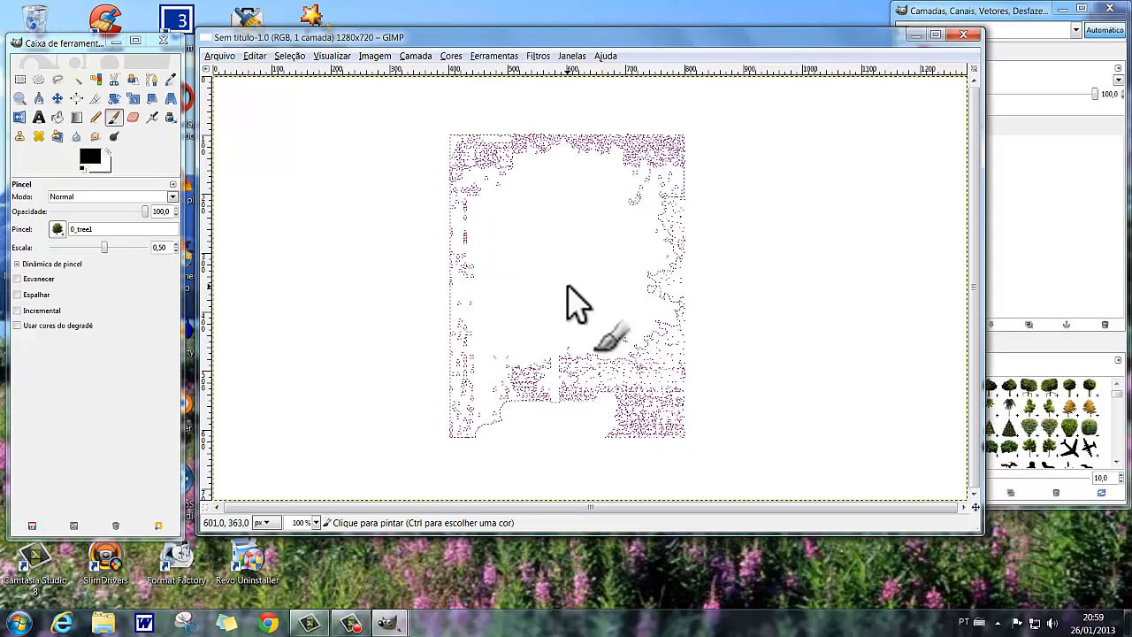
left_click(567, 286)
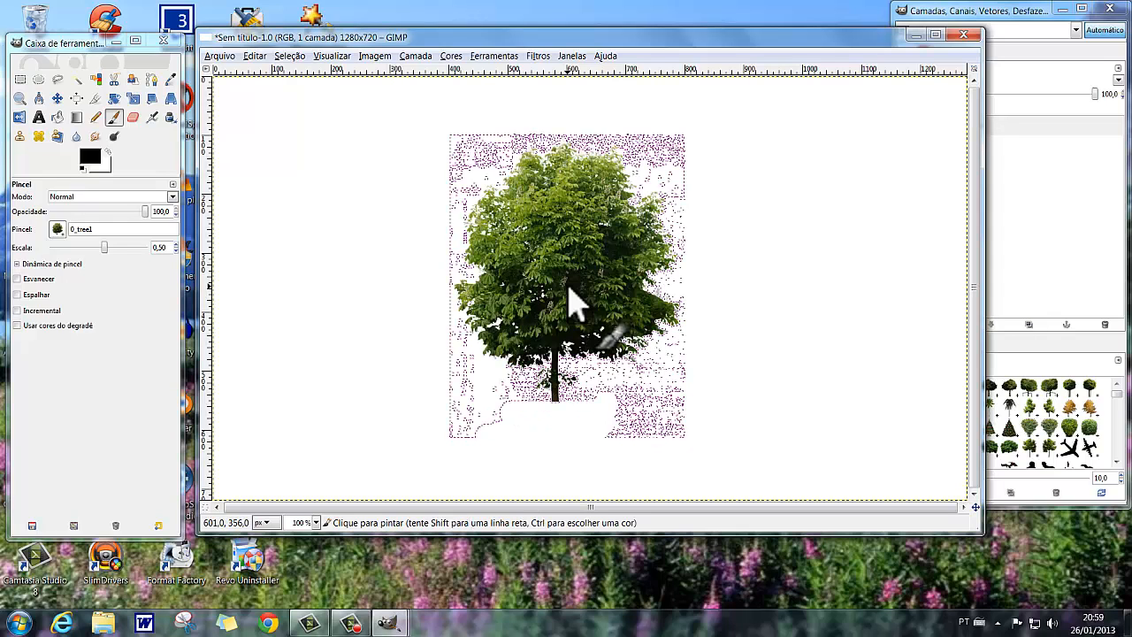
Keep the current Windows color scheme without further prompts, and select the tree by inverting a by-color selection of the white background.
left_click(58, 81)
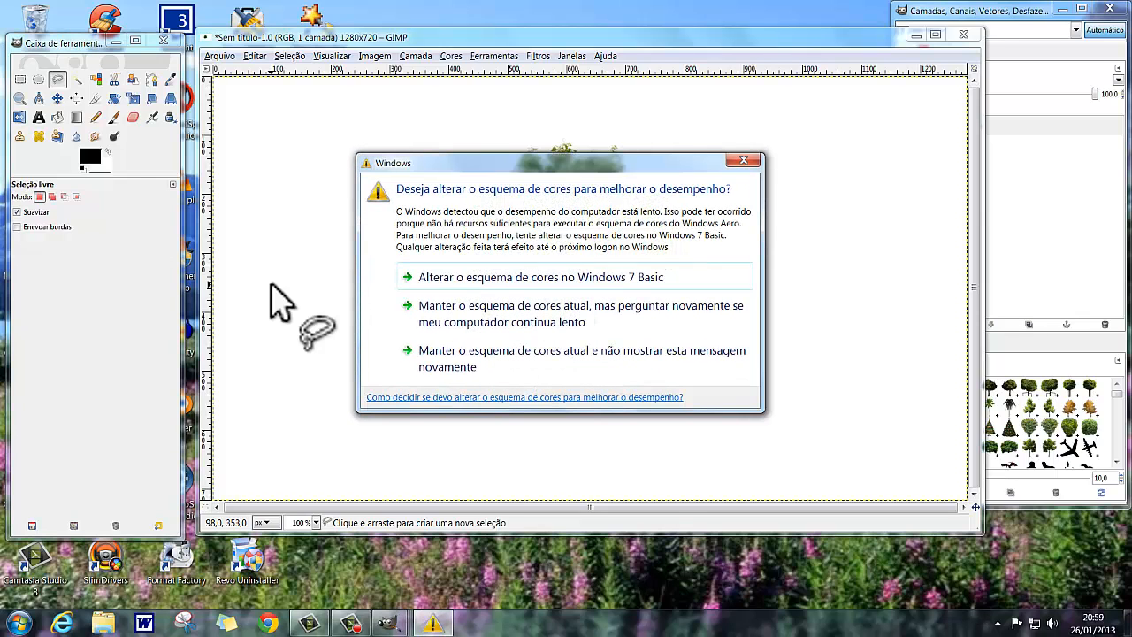
left_click(440, 361)
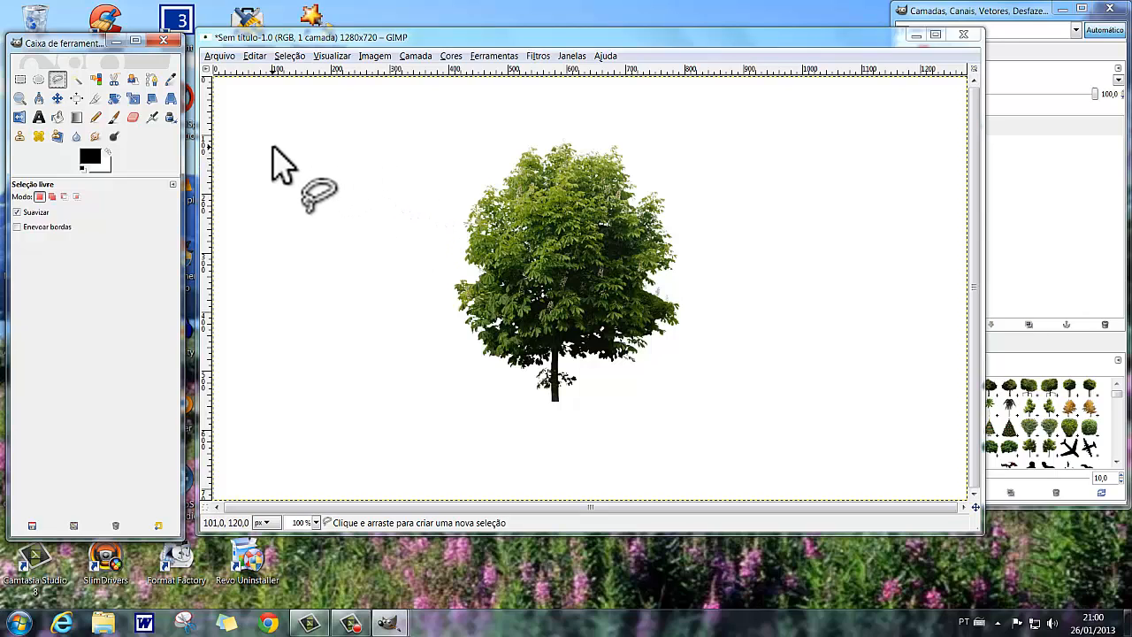
left_click(96, 81)
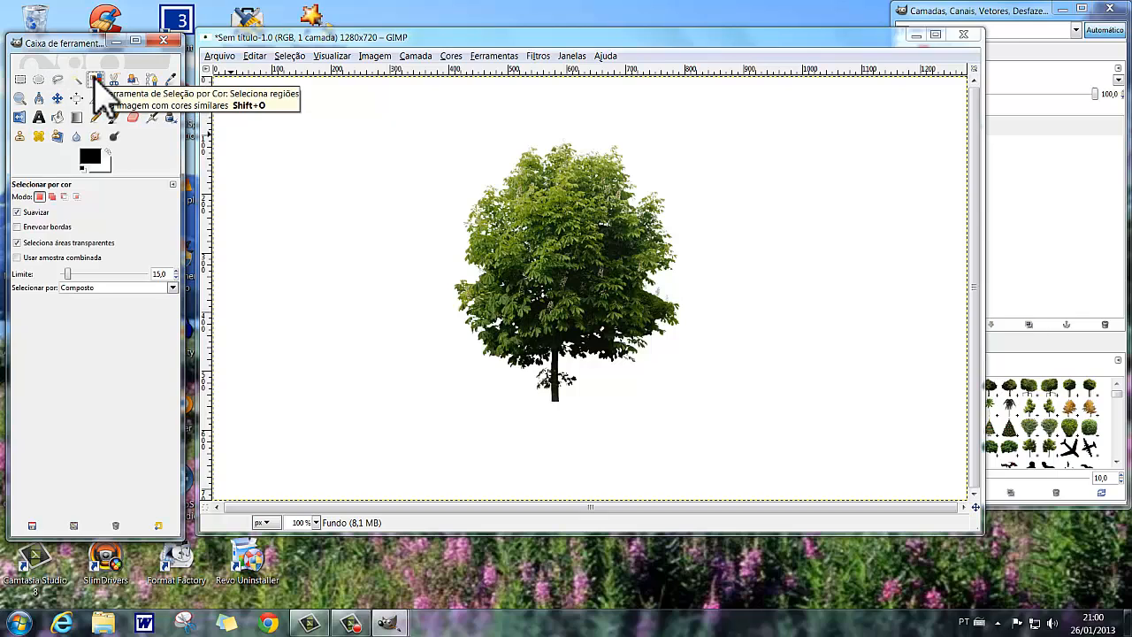
left_click(304, 251)
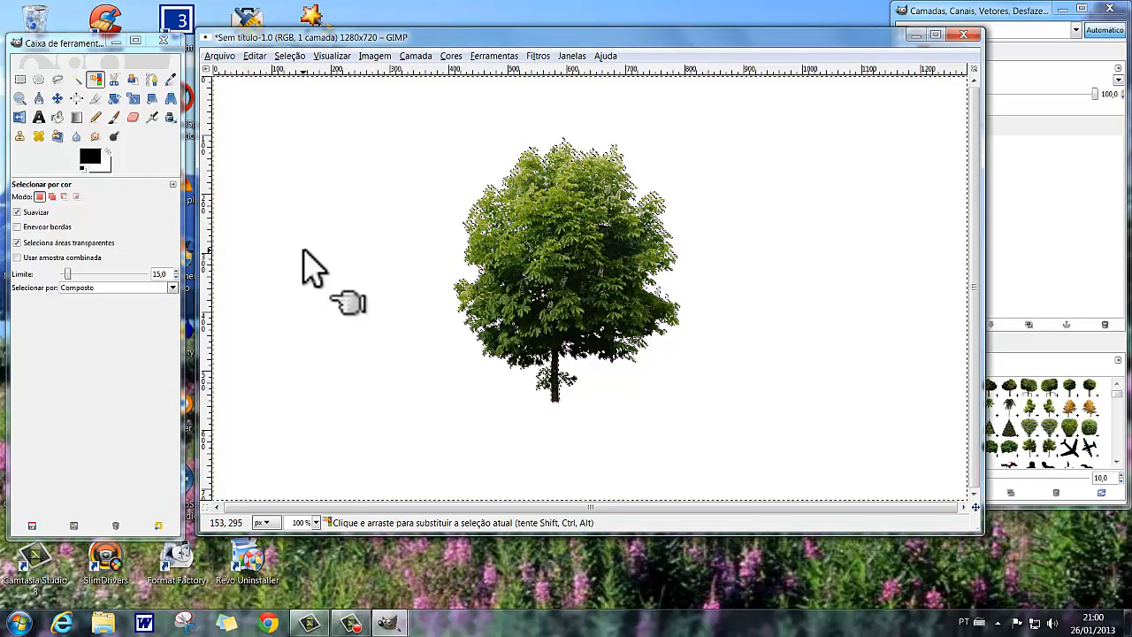
left_click(291, 56)
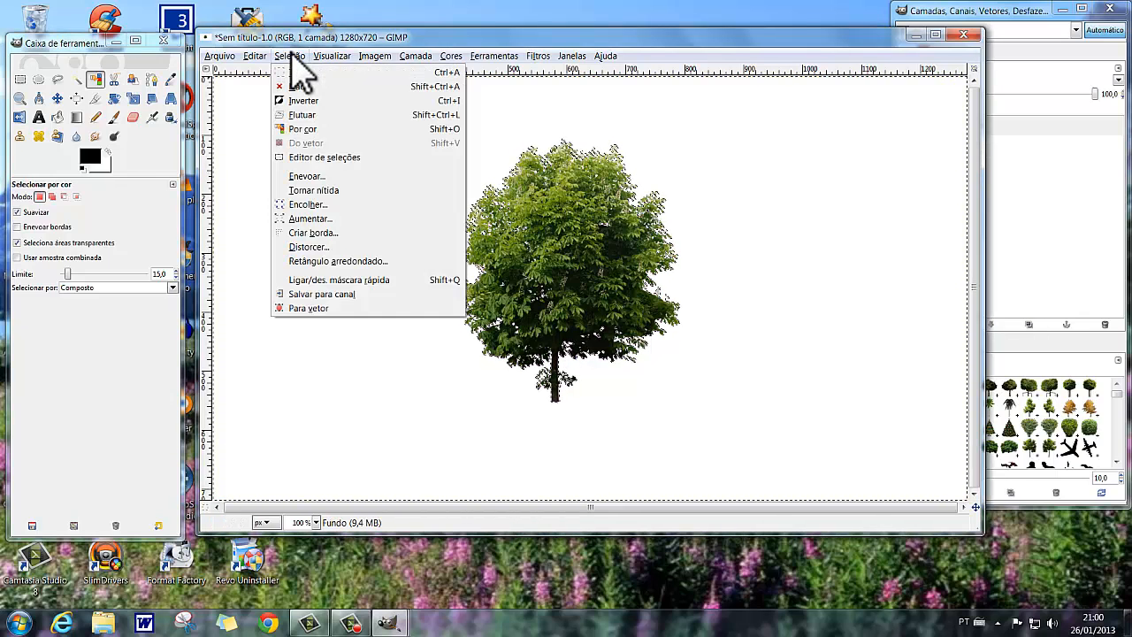
left_click(305, 100)
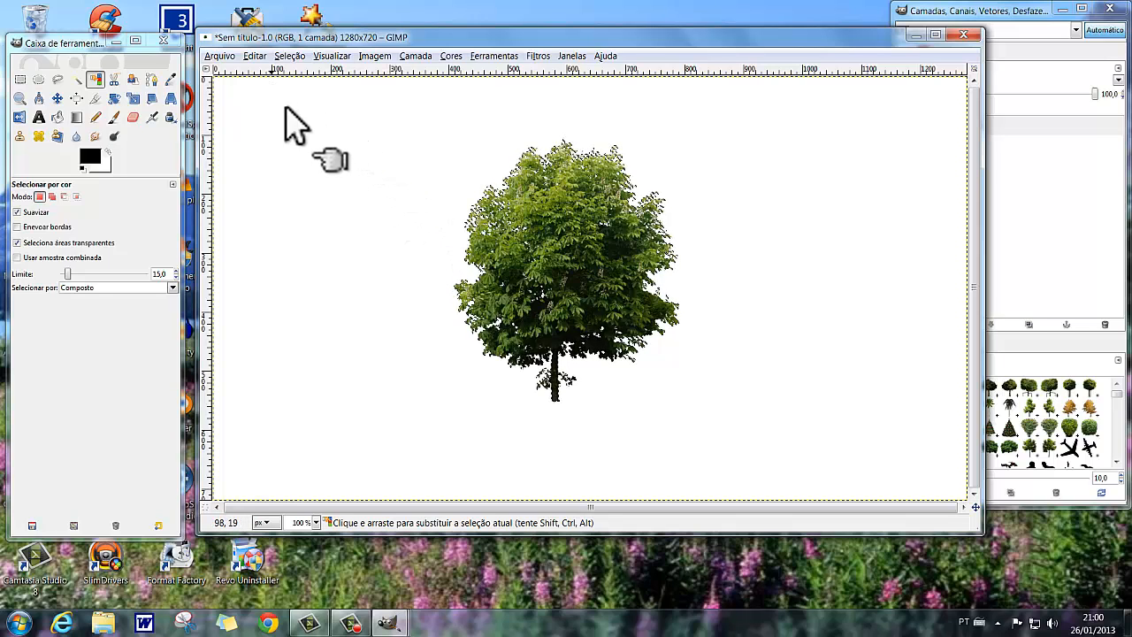
Copy the selected tree and paste it as a separate new layer above the Fundo layer.
left_click(255, 56)
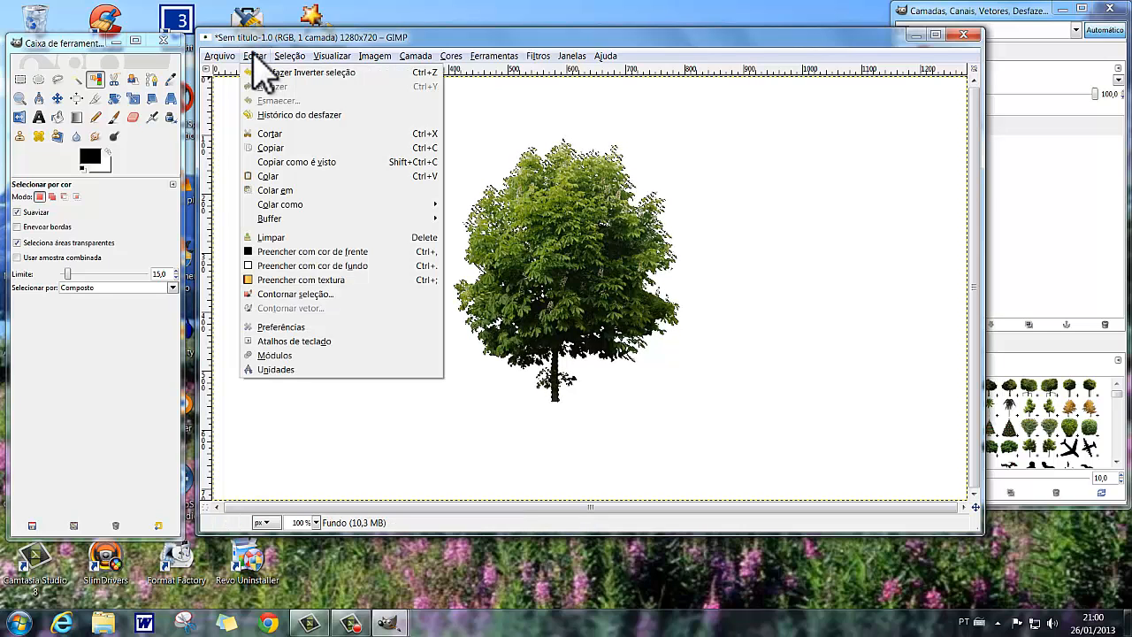
left_click(263, 147)
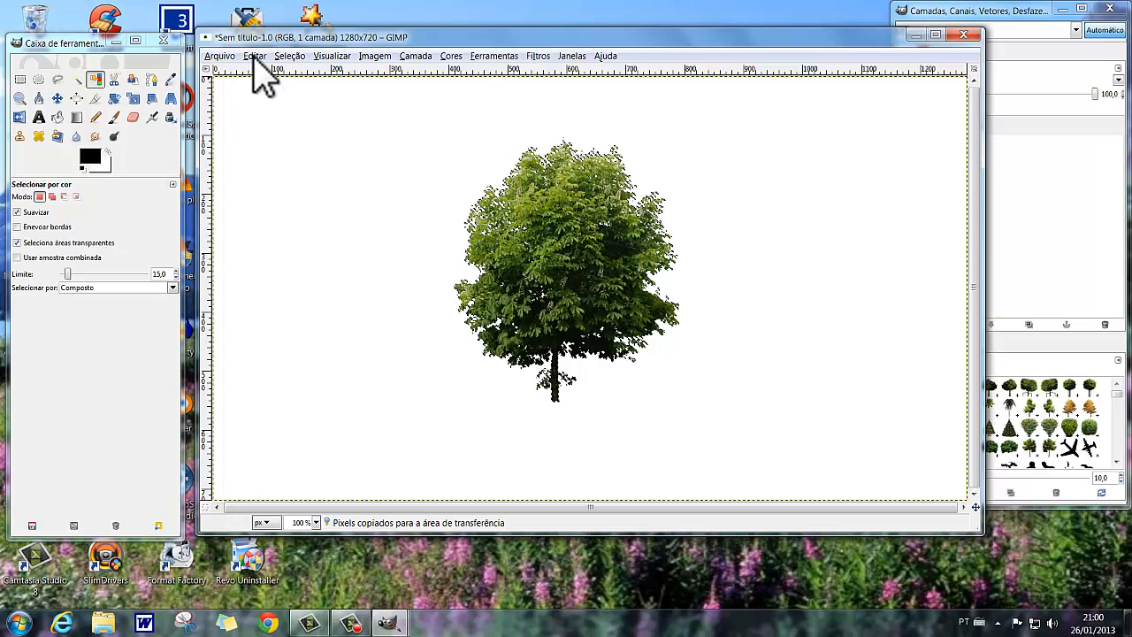
left_click(254, 57)
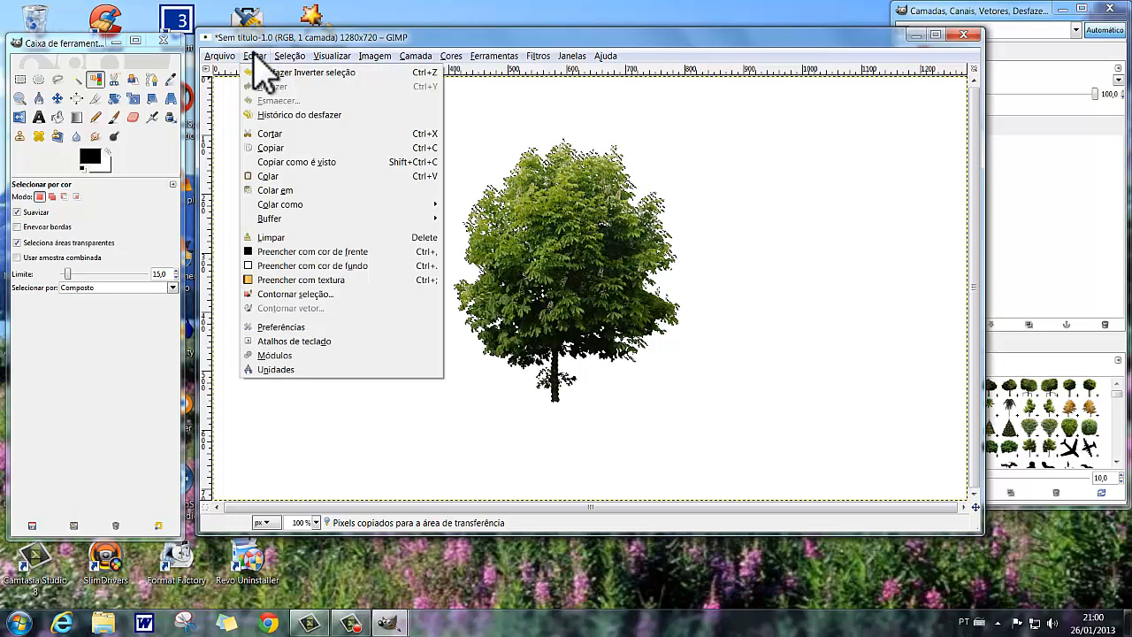
left_click(262, 176)
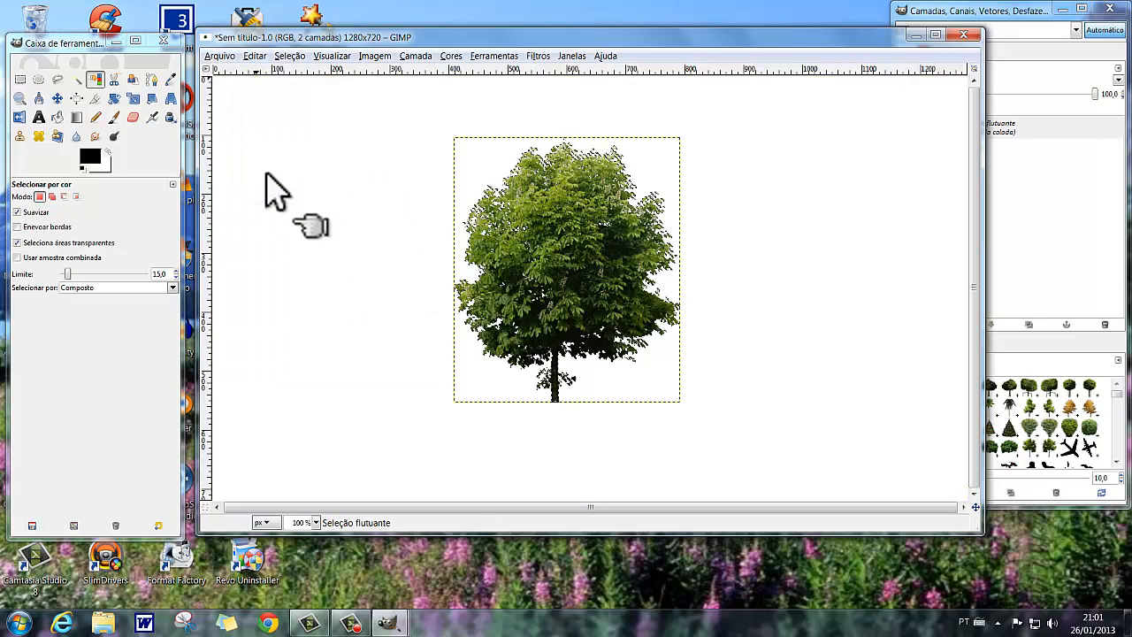
left_click(1020, 23)
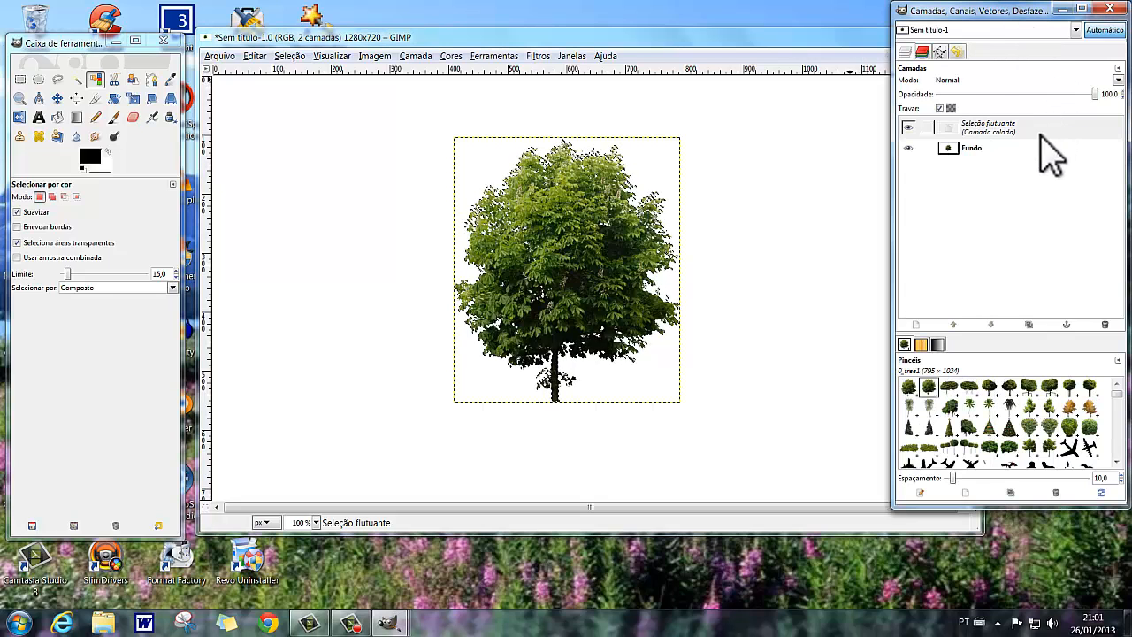
left_click(918, 325)
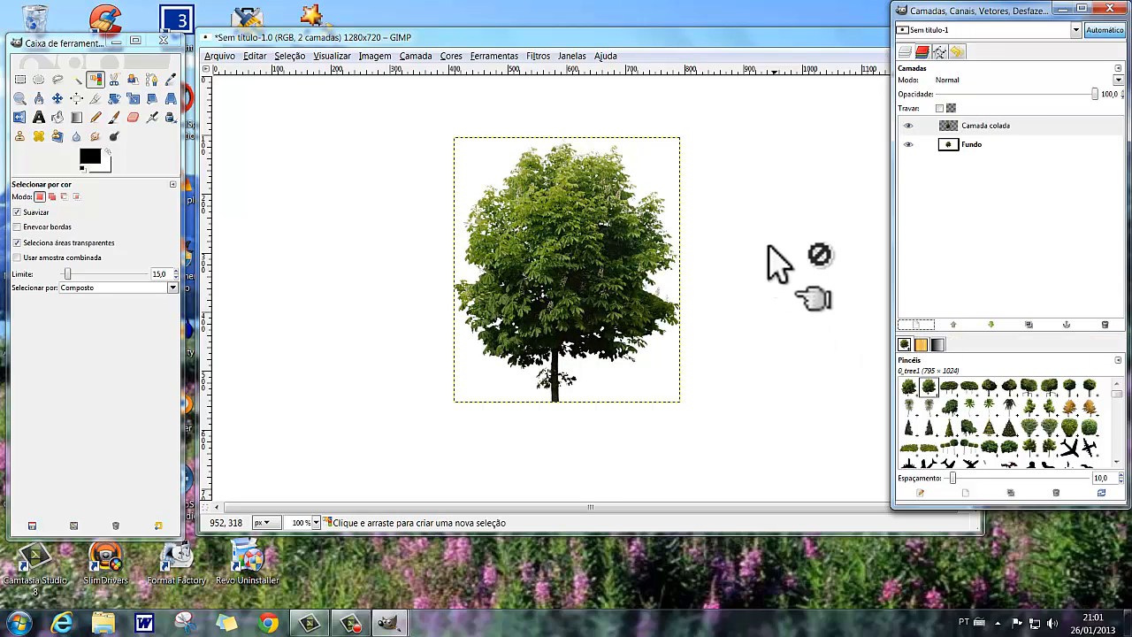
Hide the dotted layer boundary around the pasted tree and reposition the image window.
left_click(331, 59)
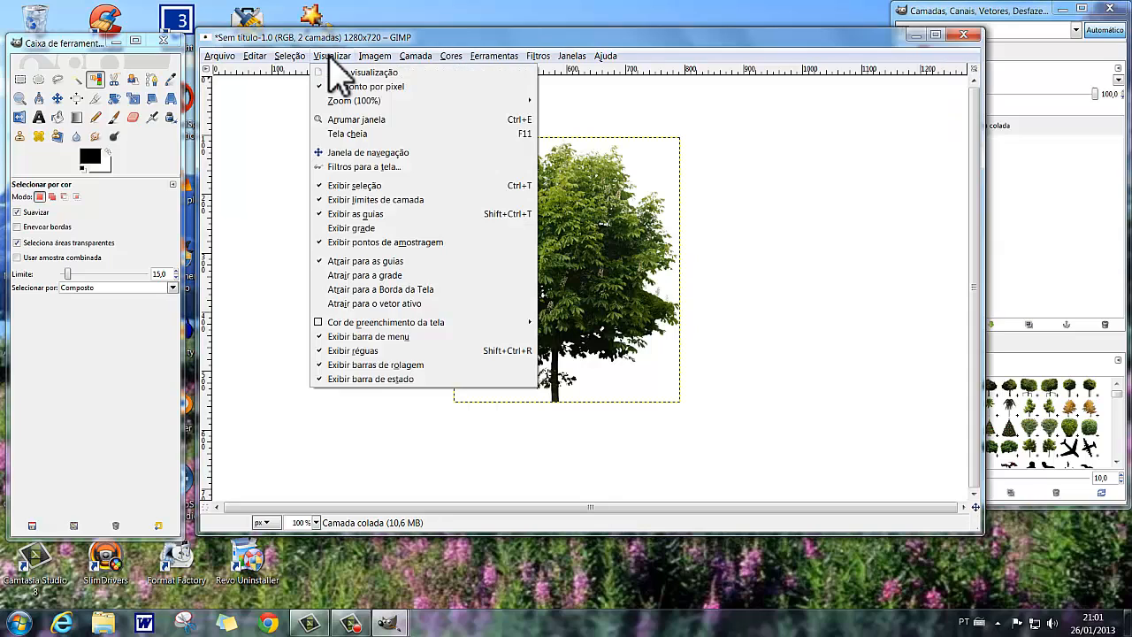
left_click(375, 200)
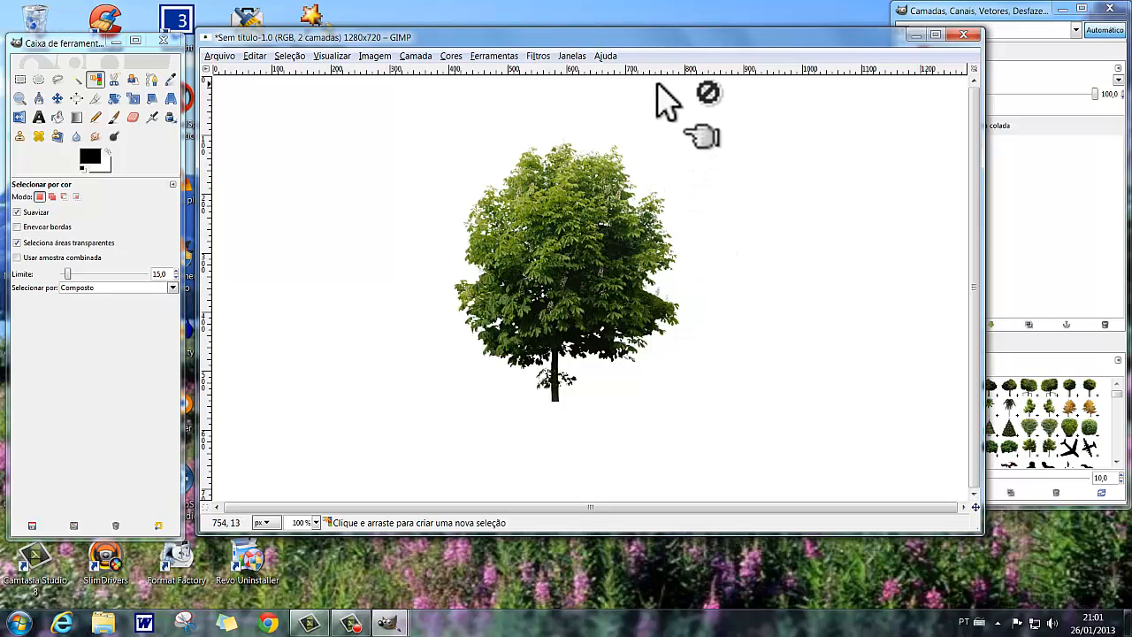
left_click_drag(645, 40, 672, 74)
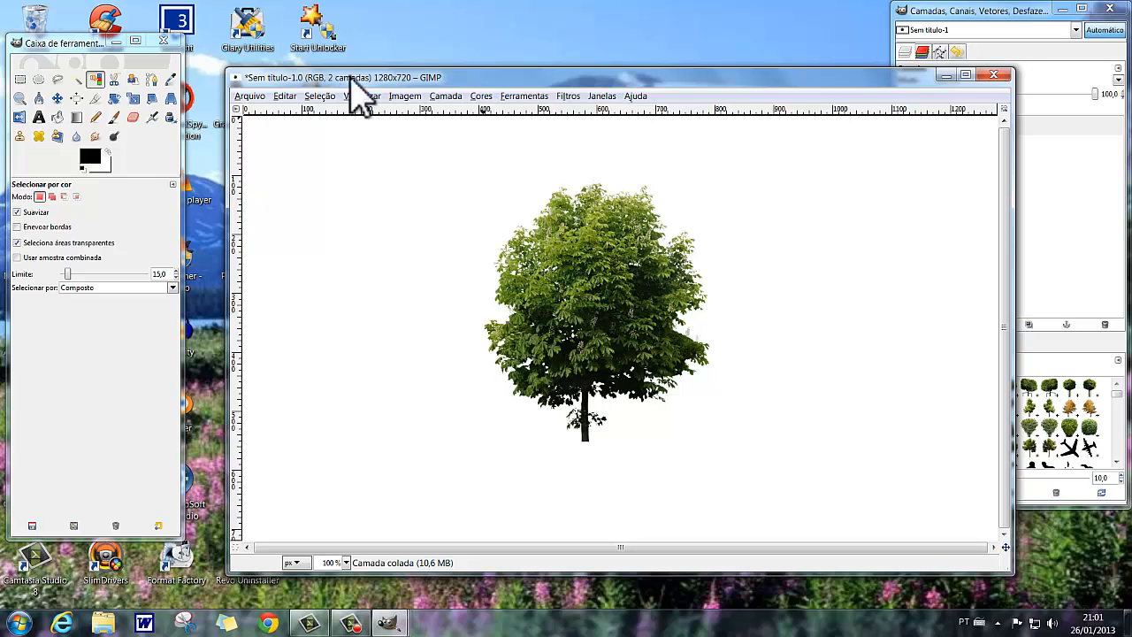
left_click_drag(498, 77, 485, 40)
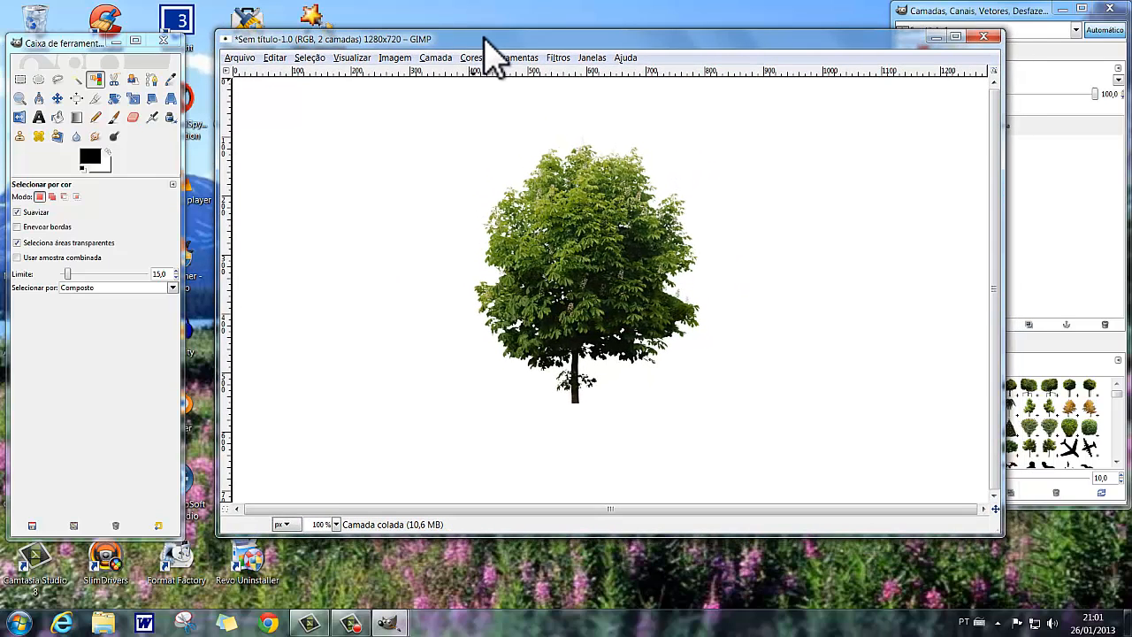
left_click(434, 60)
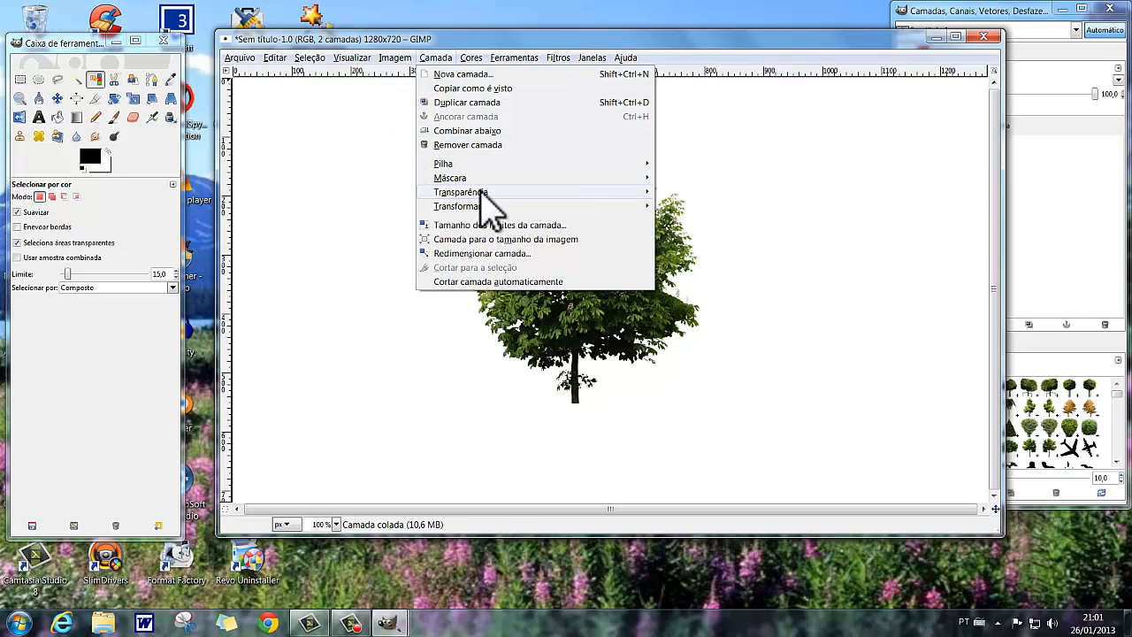
mouse_move(555, 188)
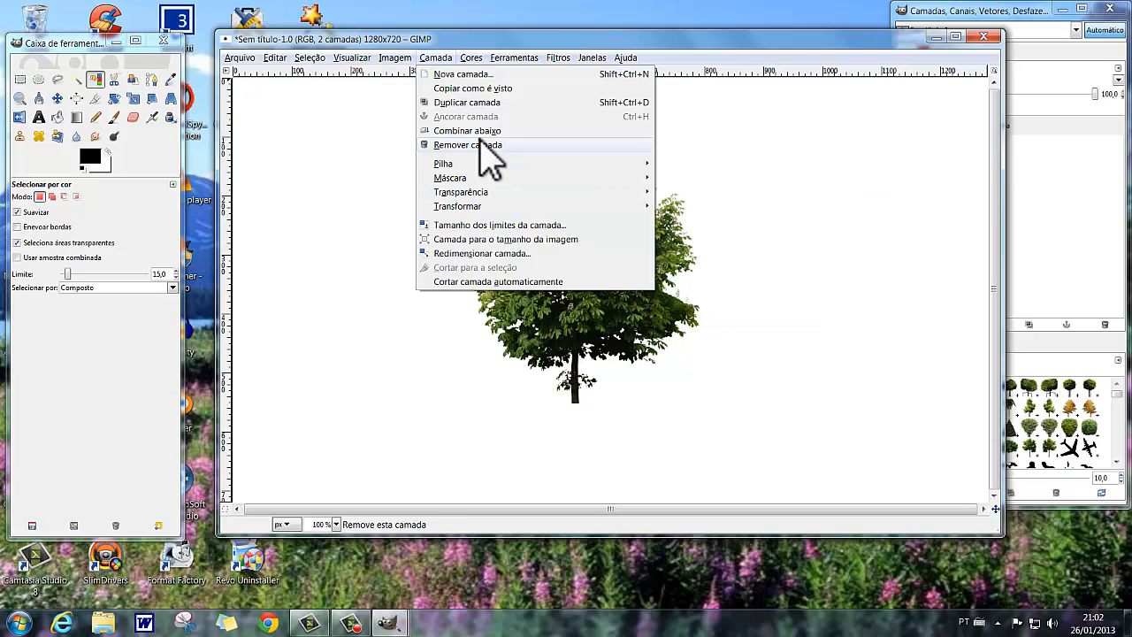
left_click(436, 59)
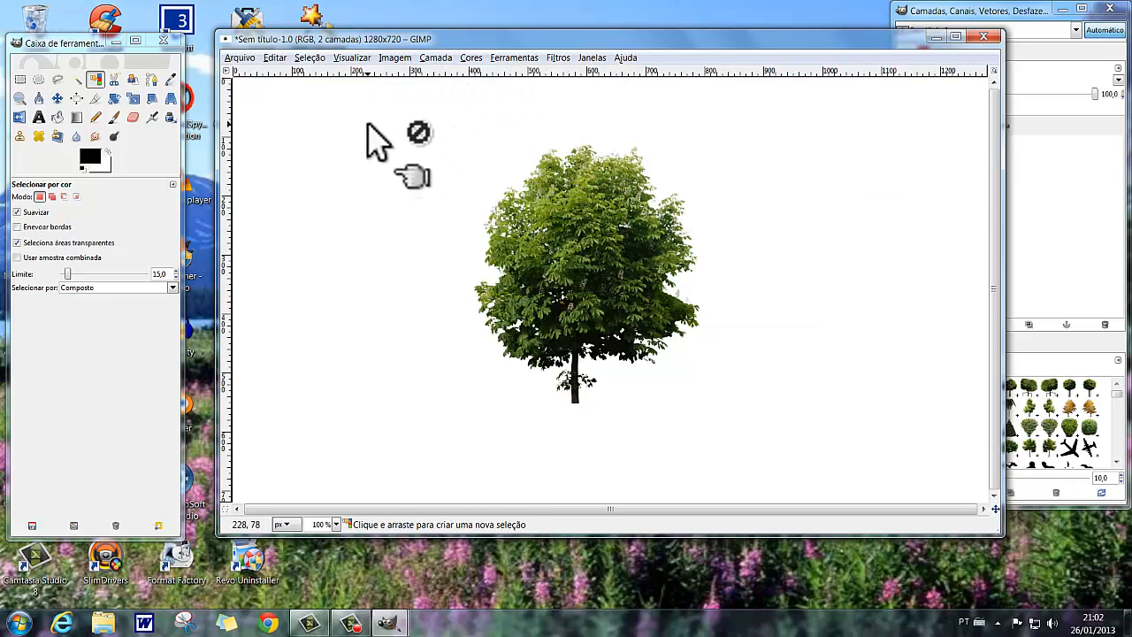
Apply a perspective shadow to the tree layer at a 45 angle and 80 opacity, with resizing allowed.
left_click(559, 56)
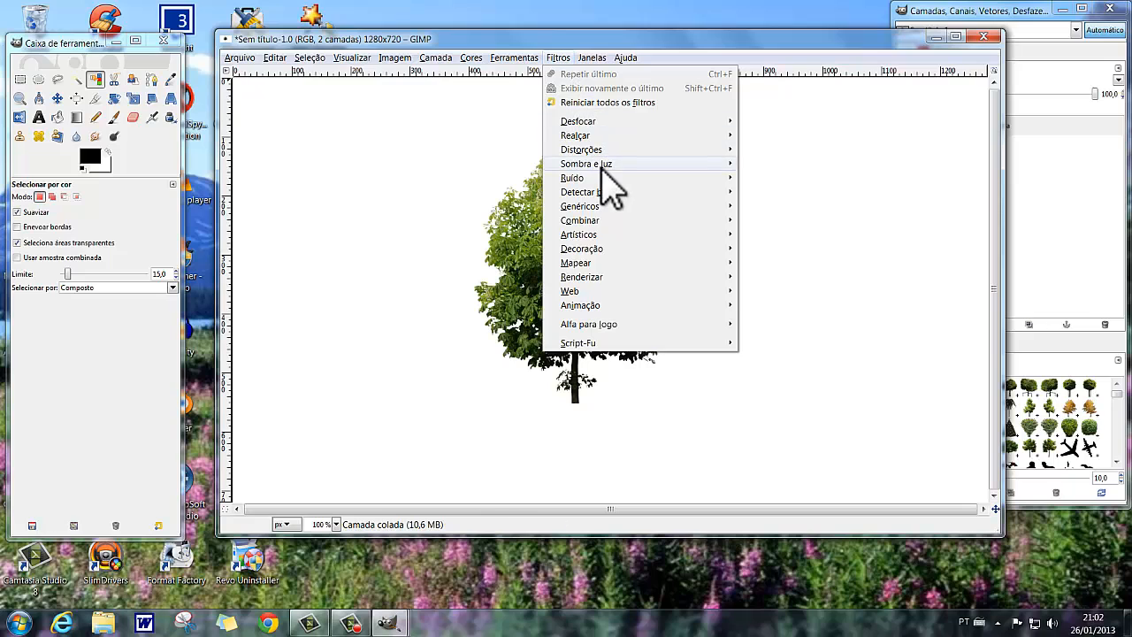
mouse_move(602, 163)
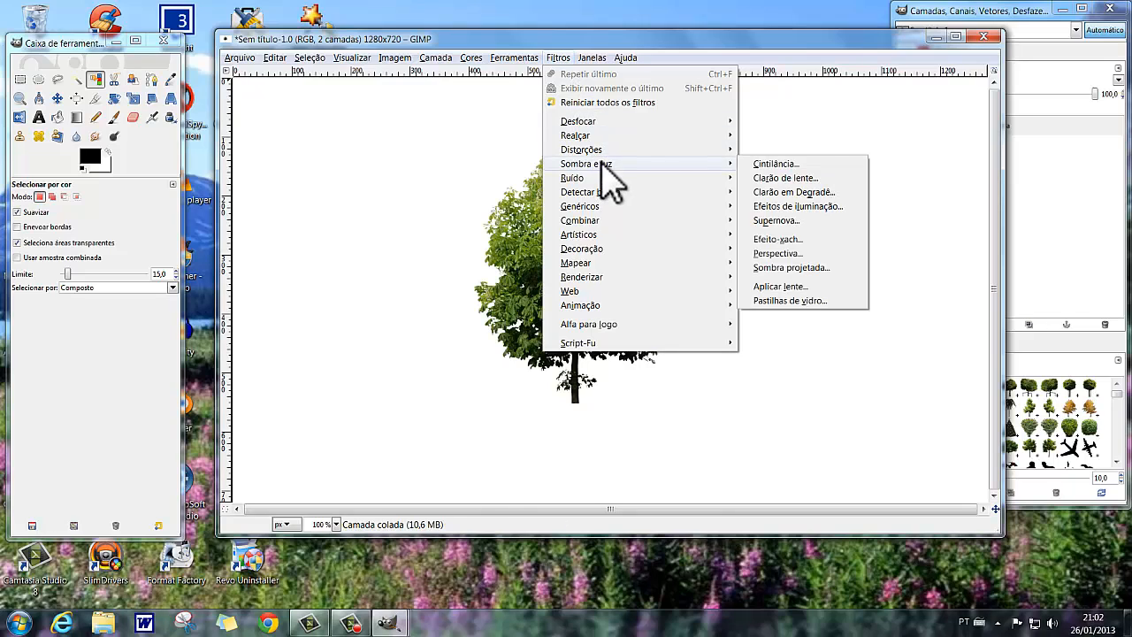
left_click(786, 254)
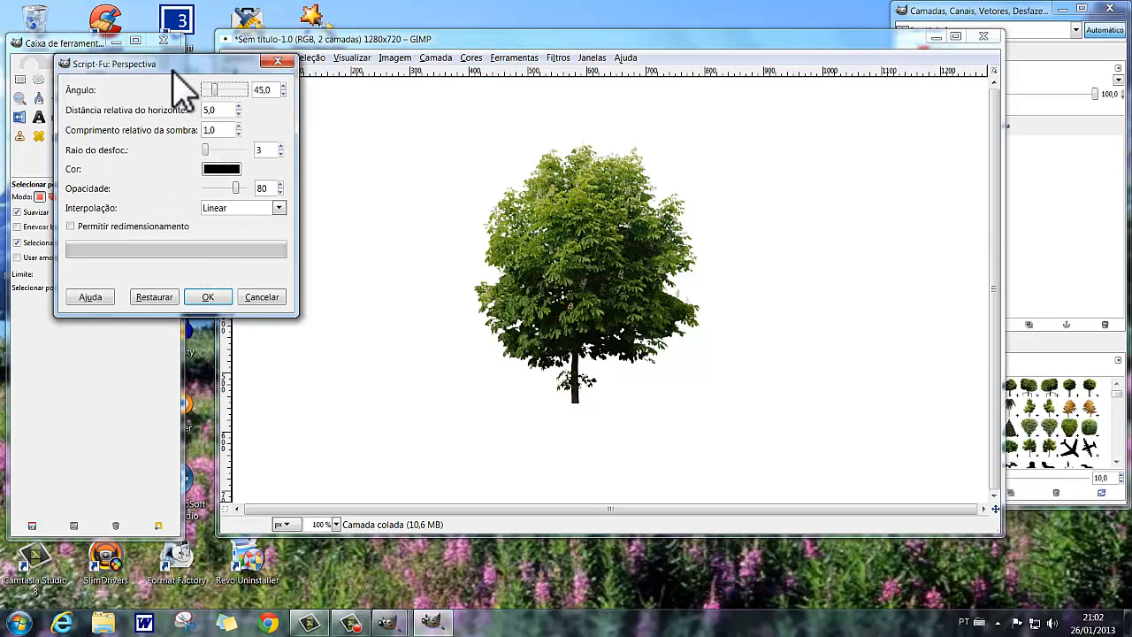
left_click_drag(171, 62, 324, 97)
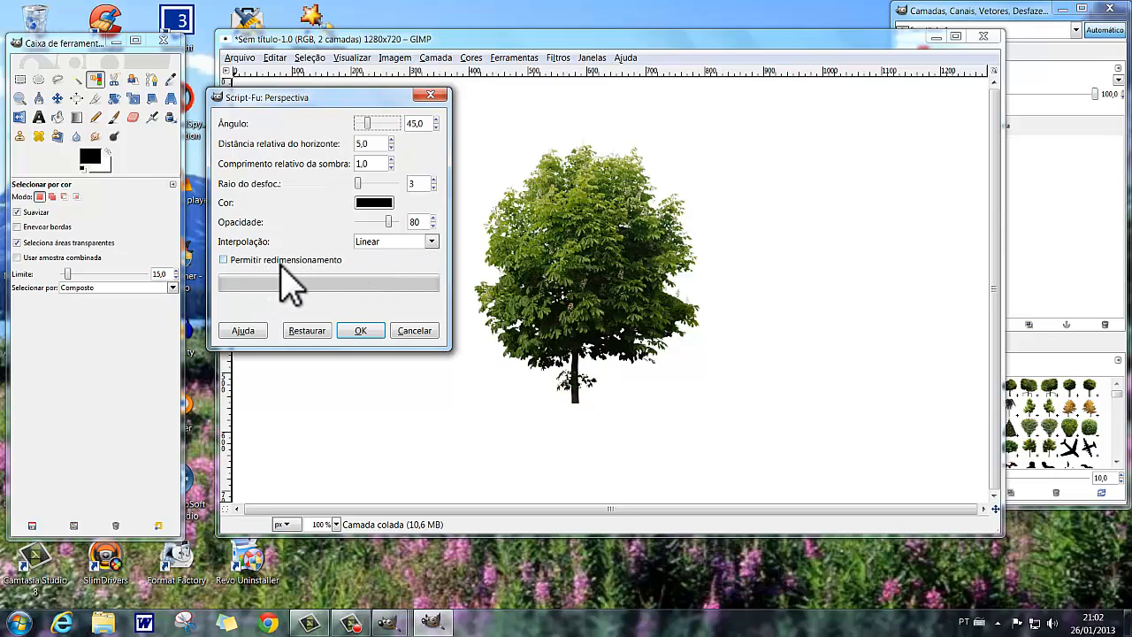
left_click(223, 261)
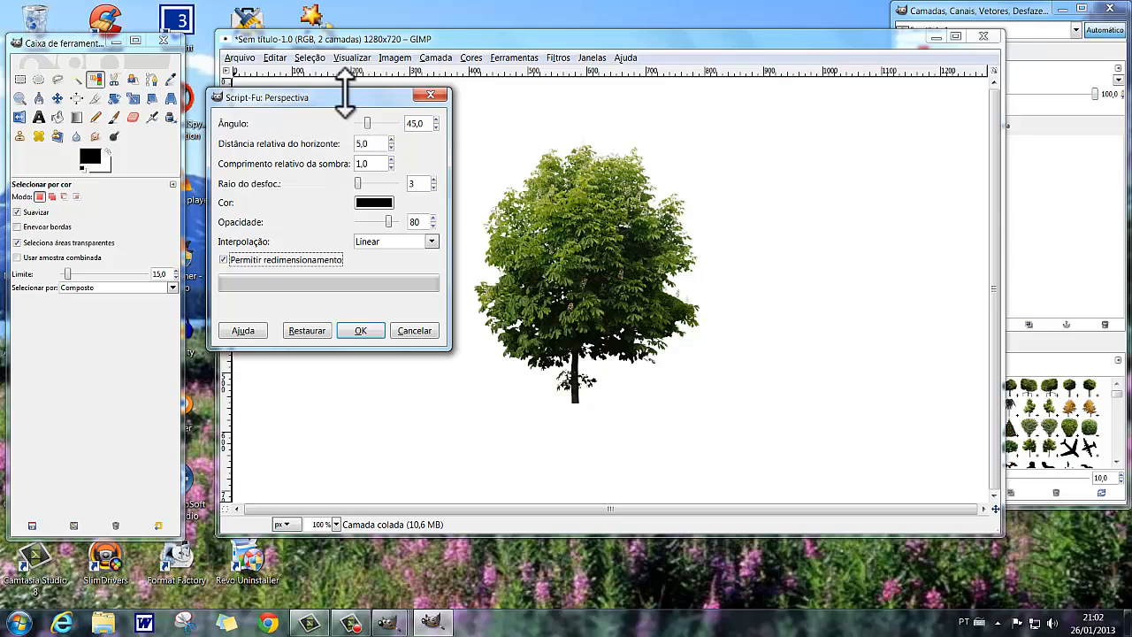
left_click_drag(345, 97, 295, 66)
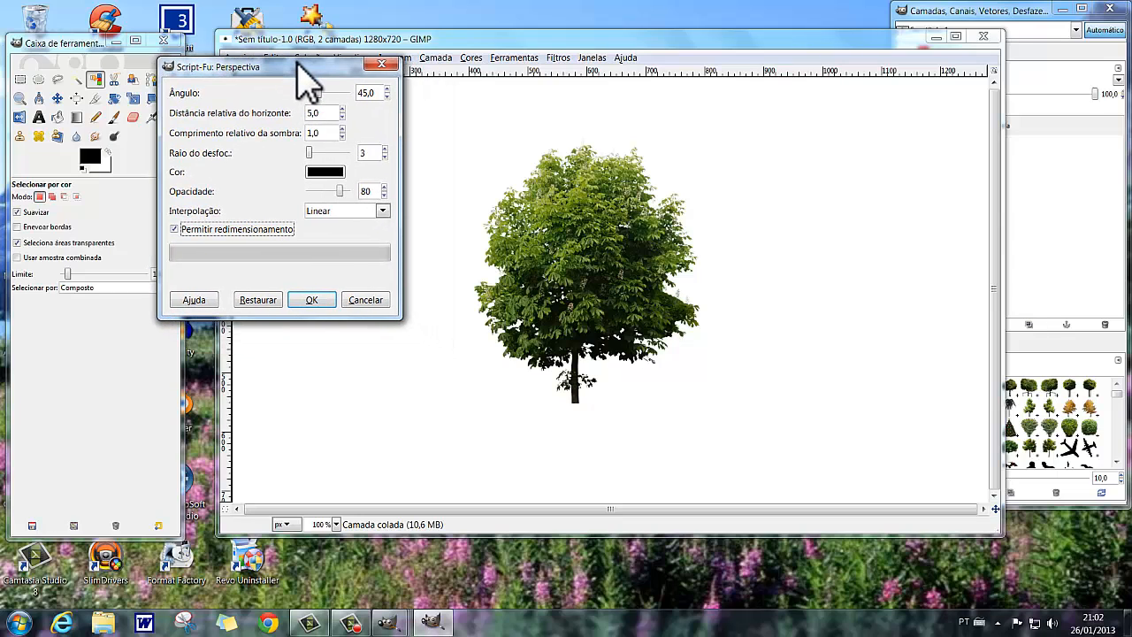
left_click(309, 296)
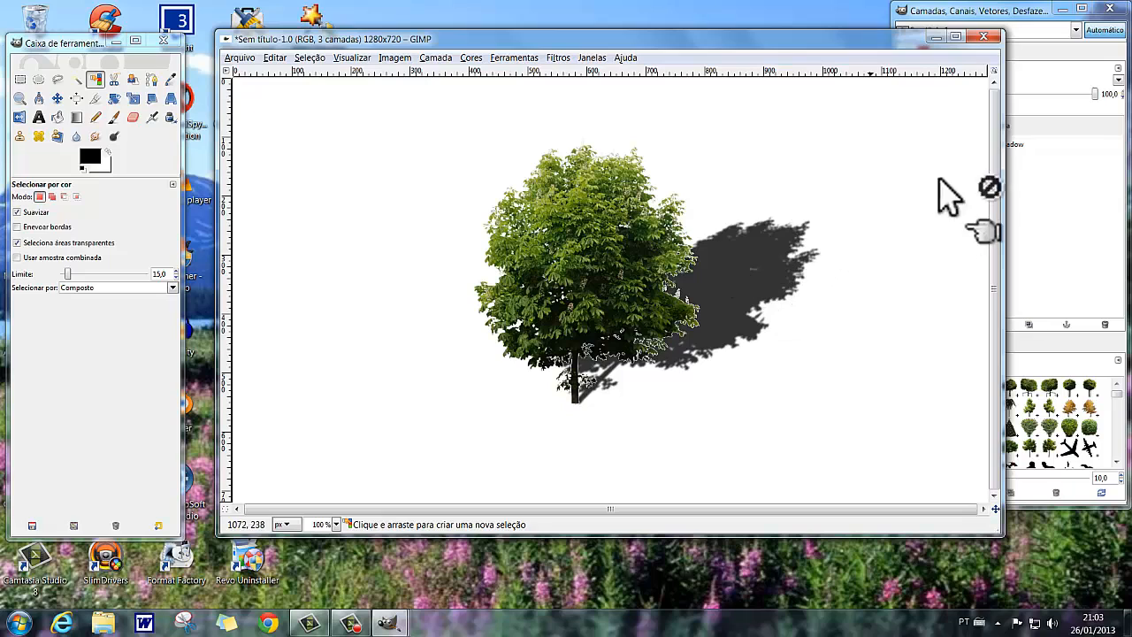
Move the Perspective Shadow layer down and to the left so the shadow falls beneath and in front of the trunk.
left_click(1113, 259)
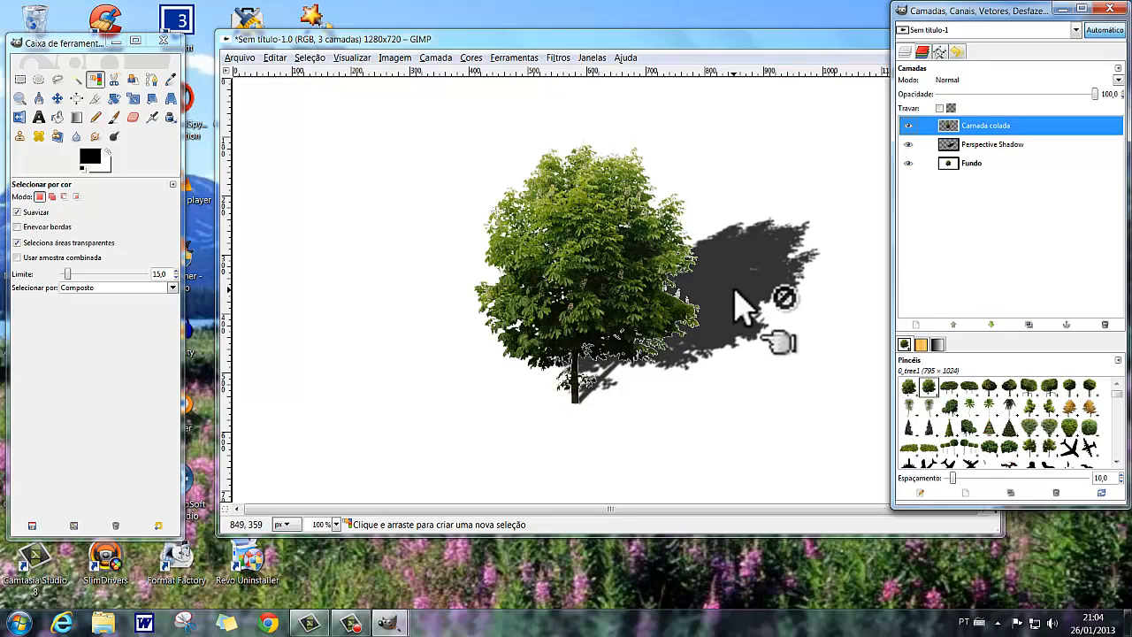
left_click(1010, 149)
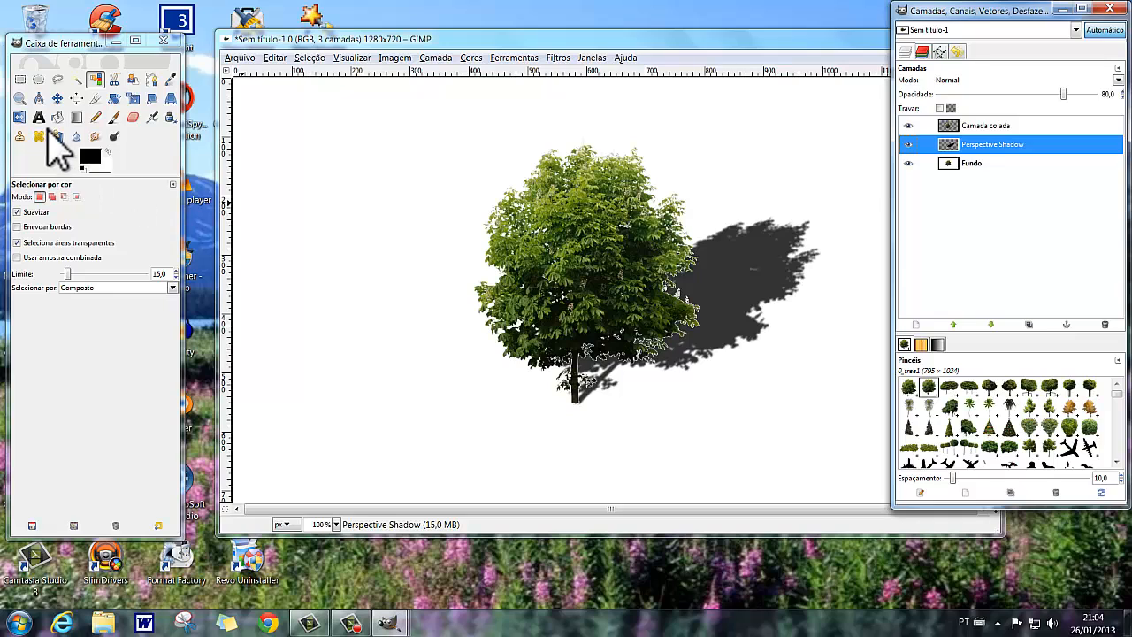
left_click(57, 98)
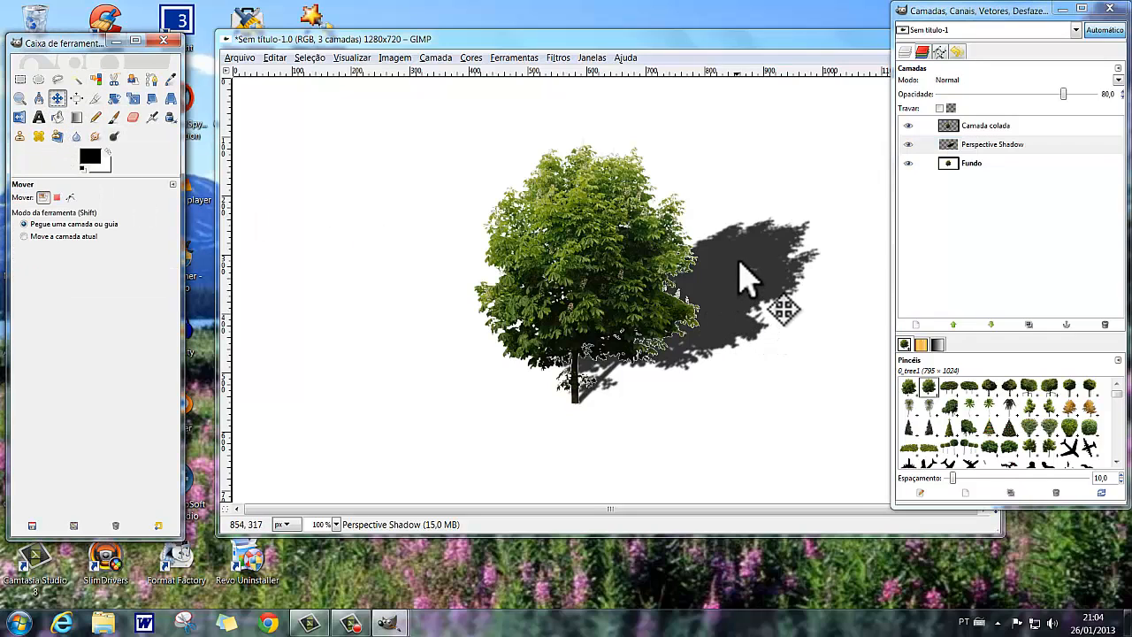
left_click_drag(760, 251, 667, 350)
left_click_drag(659, 347, 651, 347)
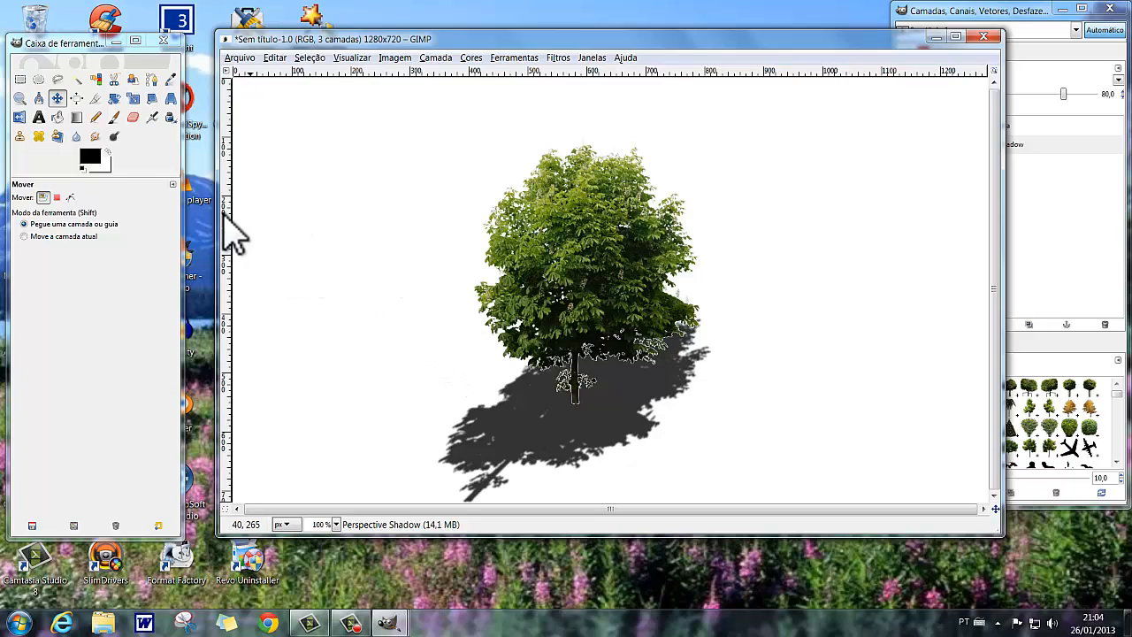
Choose the Circle (19) brush for the Paintbrush and set its scale to 2.34.
left_click(134, 117)
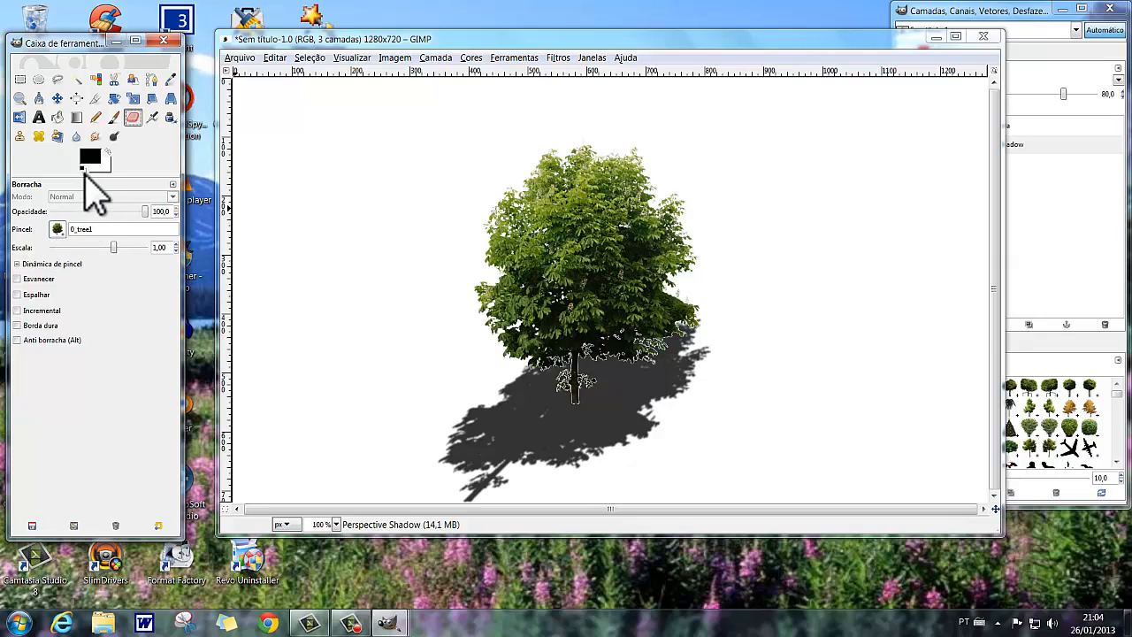
left_click(113, 116)
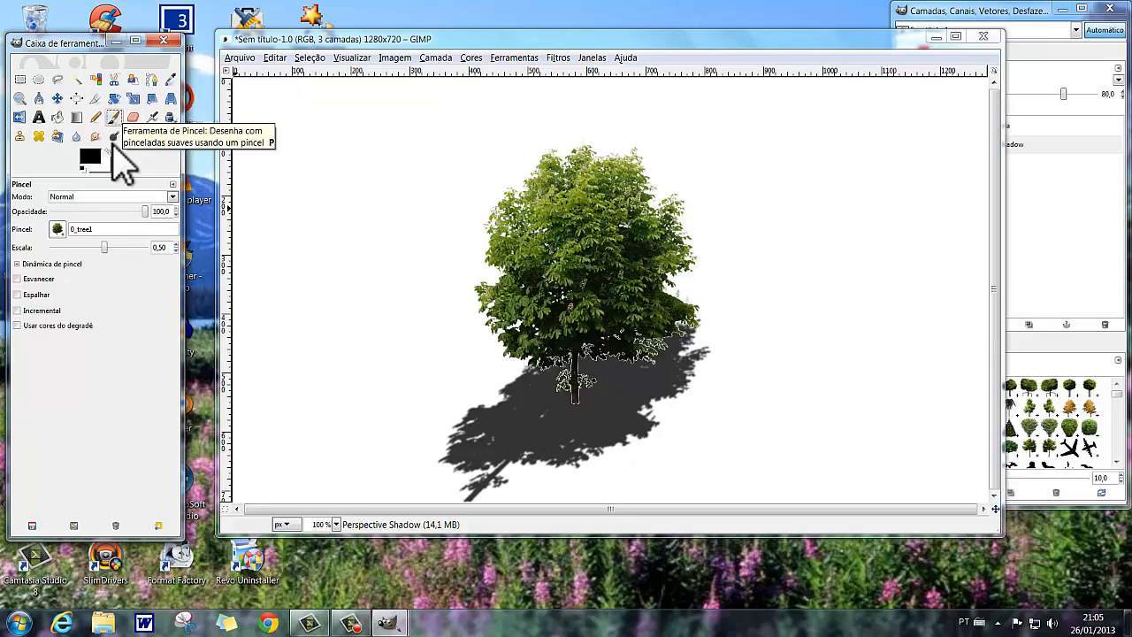
left_click(57, 230)
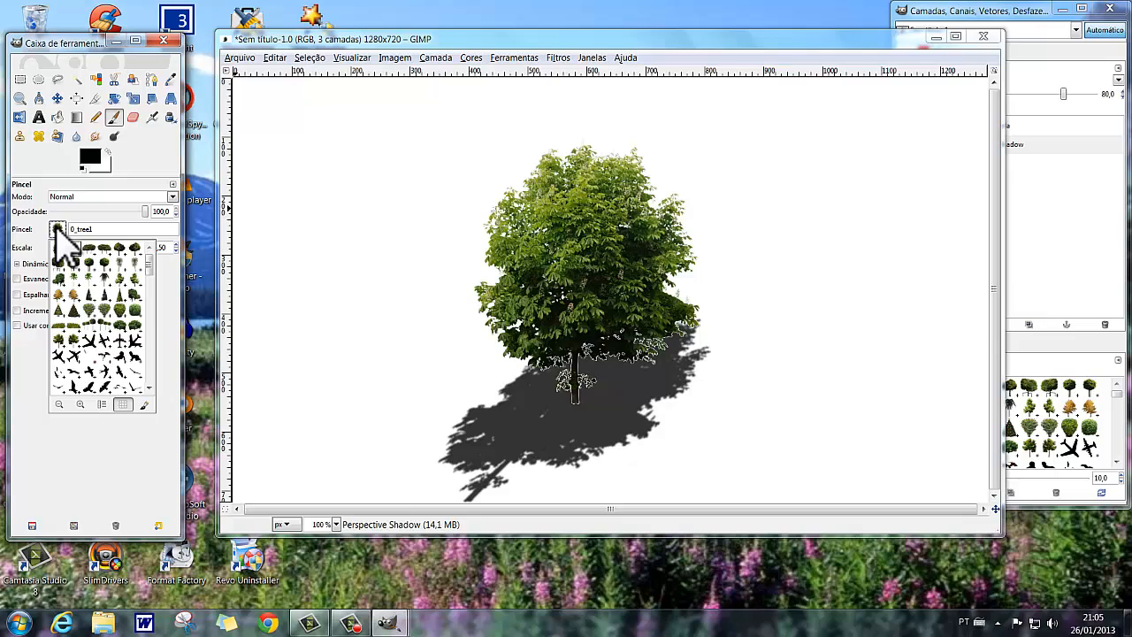
left_click_drag(150, 265, 151, 291)
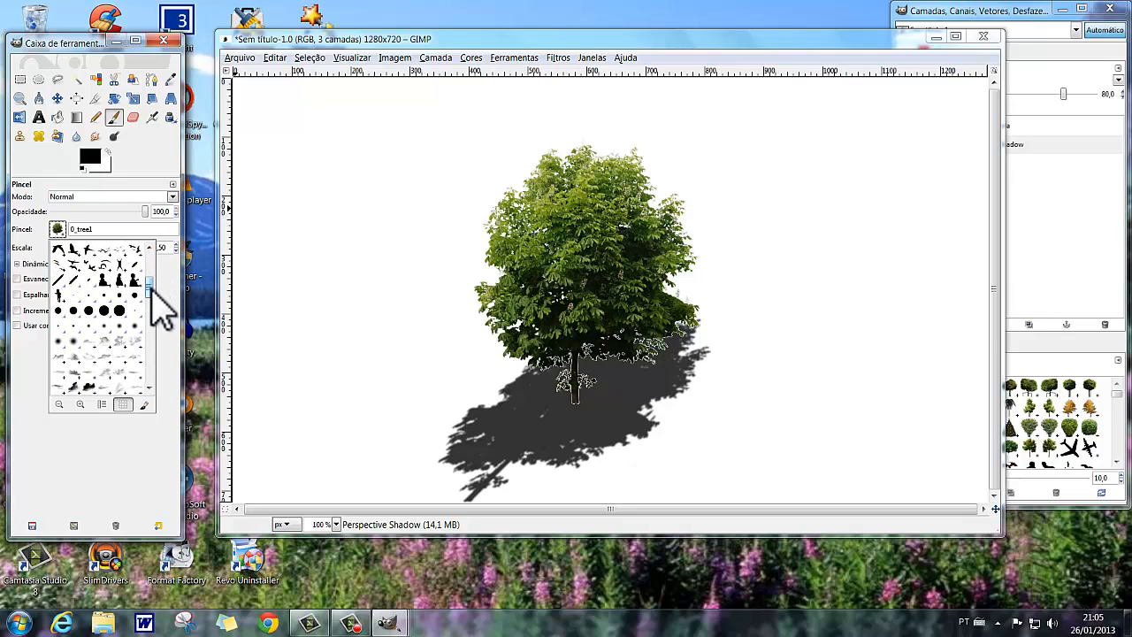
left_click(120, 309)
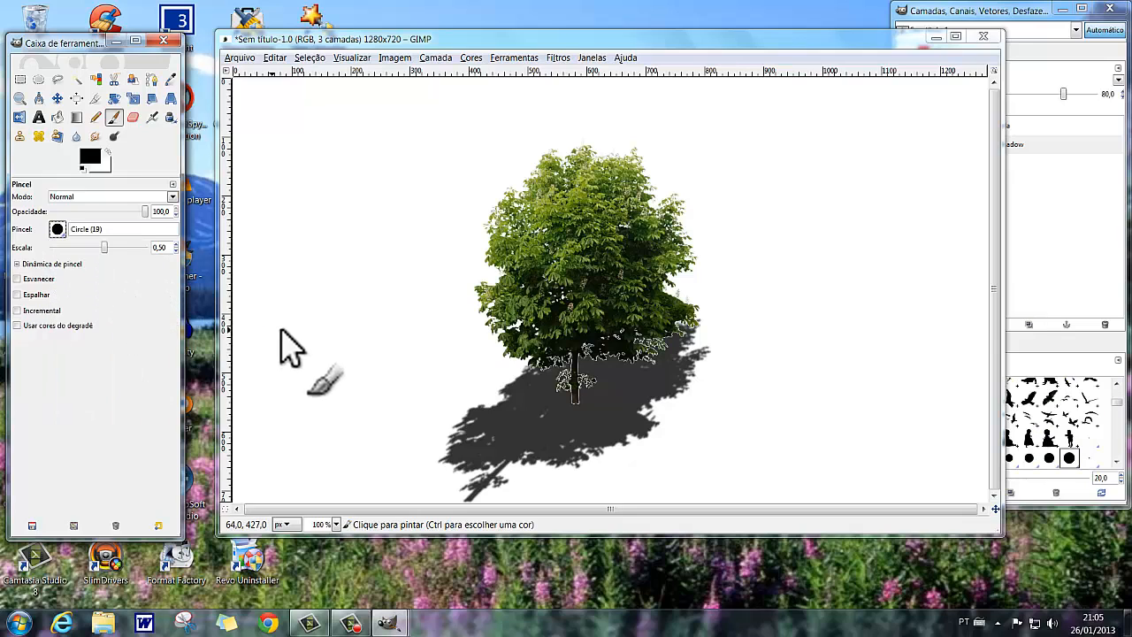
left_click(113, 248)
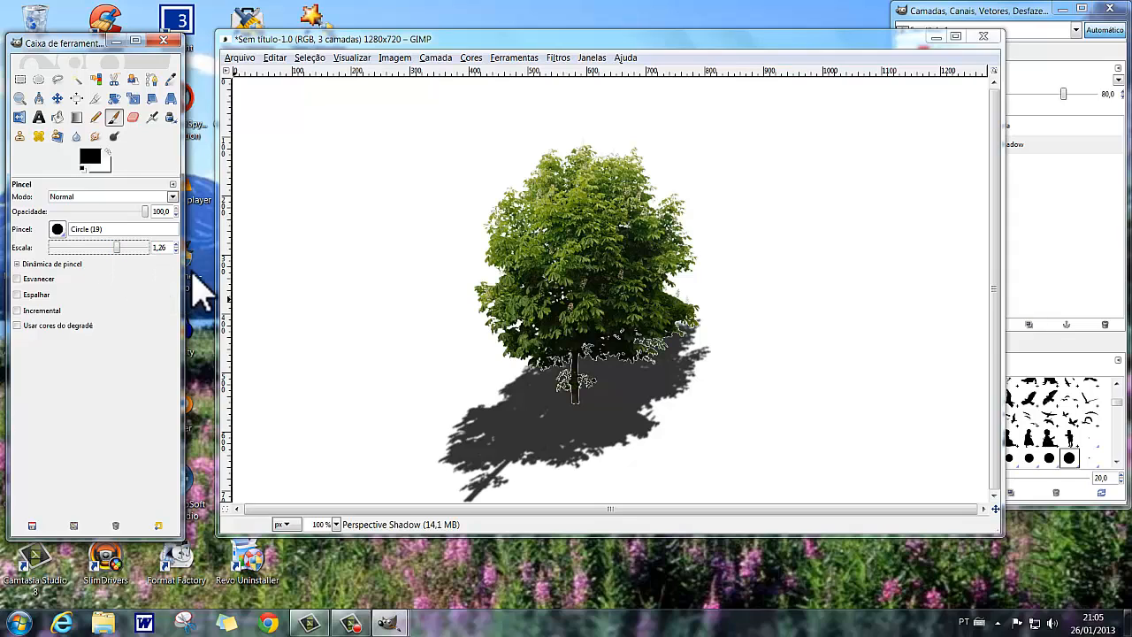
left_click(118, 247)
left_click(125, 248)
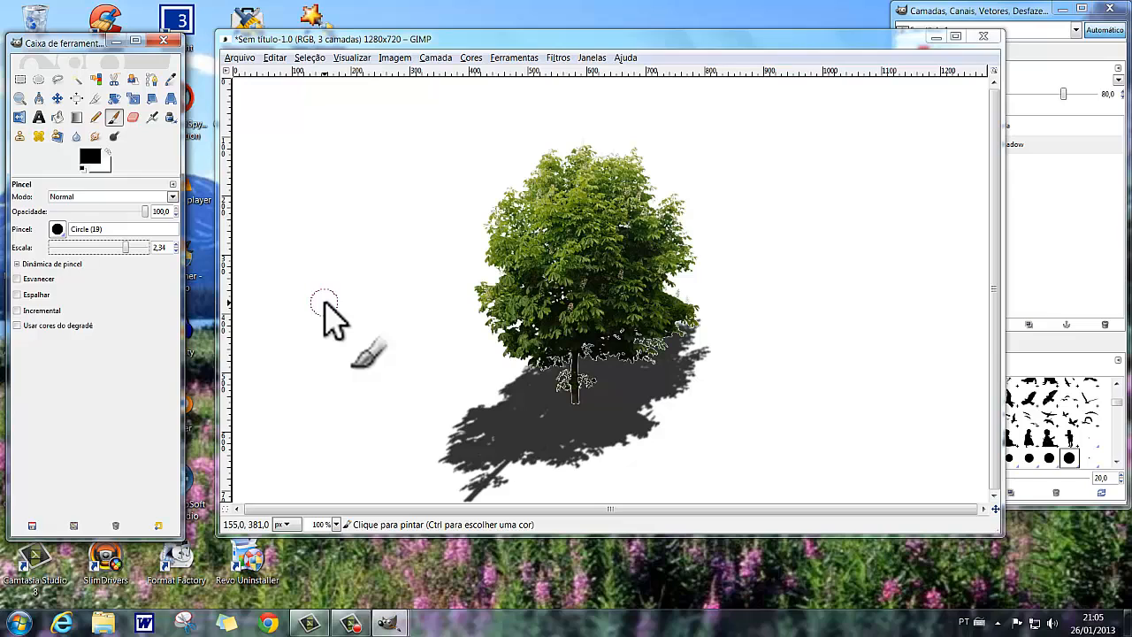
Erase the lower-left part of the shadow, including its trunk, with the Circle (19) eraser at scale 2.56.
left_click(133, 118)
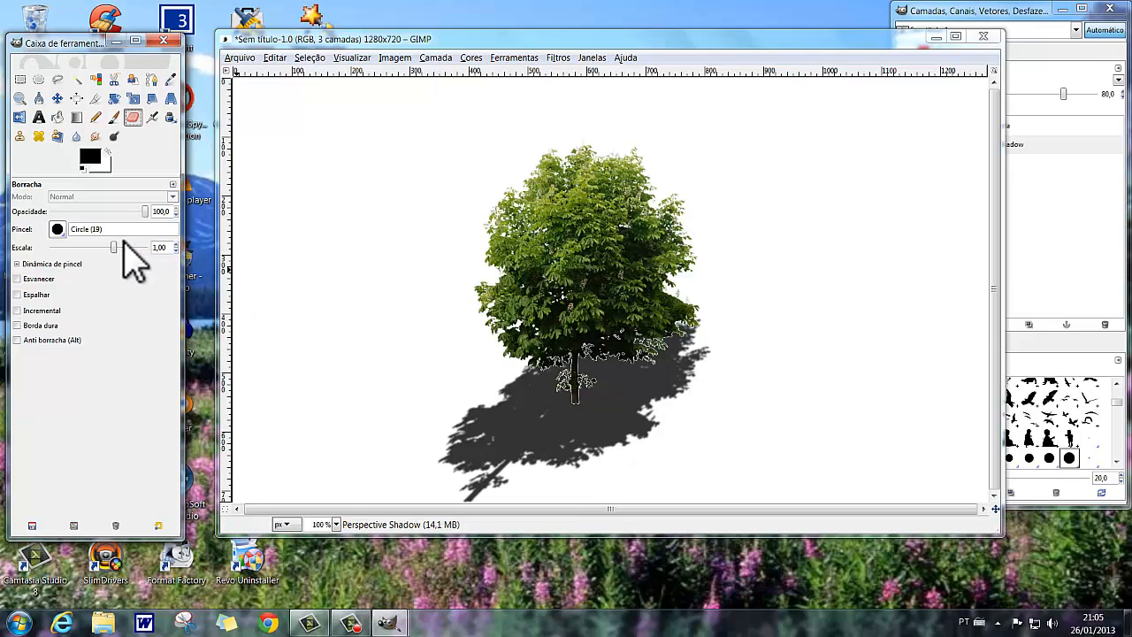
left_click_drag(113, 248, 128, 248)
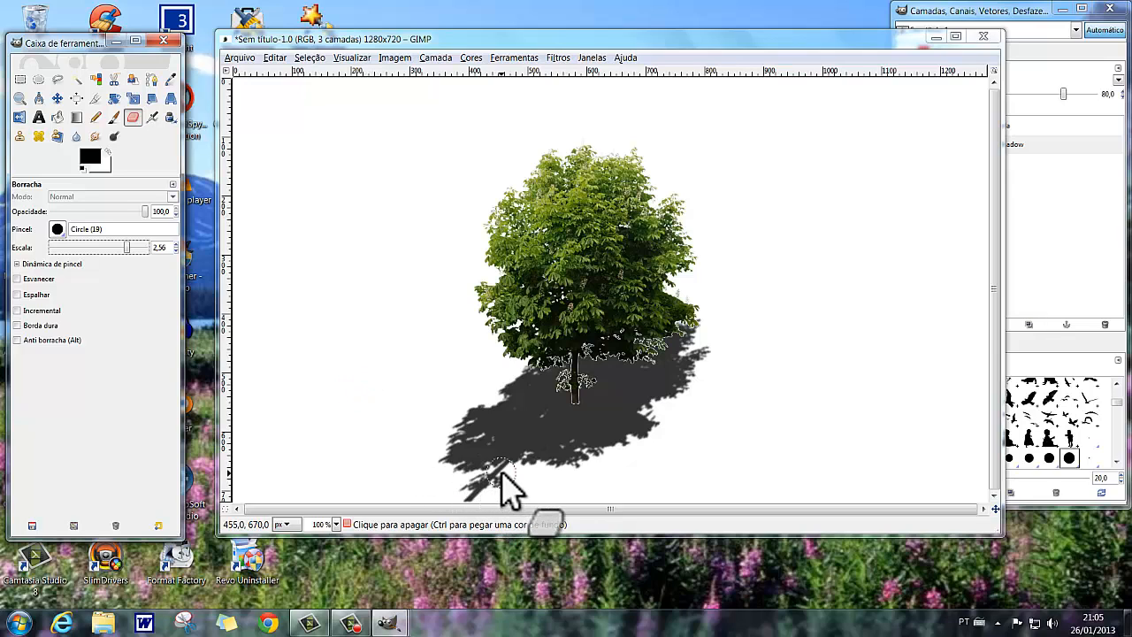
mouse_move(504, 475)
left_mouse_down()
mouse_move(453, 495)
mouse_move(490, 449)
mouse_move(517, 467)
mouse_move(497, 456)
mouse_move(451, 465)
mouse_move(481, 430)
mouse_move(422, 461)
mouse_move(481, 403)
mouse_move(431, 430)
mouse_move(444, 417)
mouse_move(487, 444)
mouse_move(615, 472)
mouse_move(492, 461)
mouse_move(474, 402)
mouse_move(434, 455)
left_mouse_up()
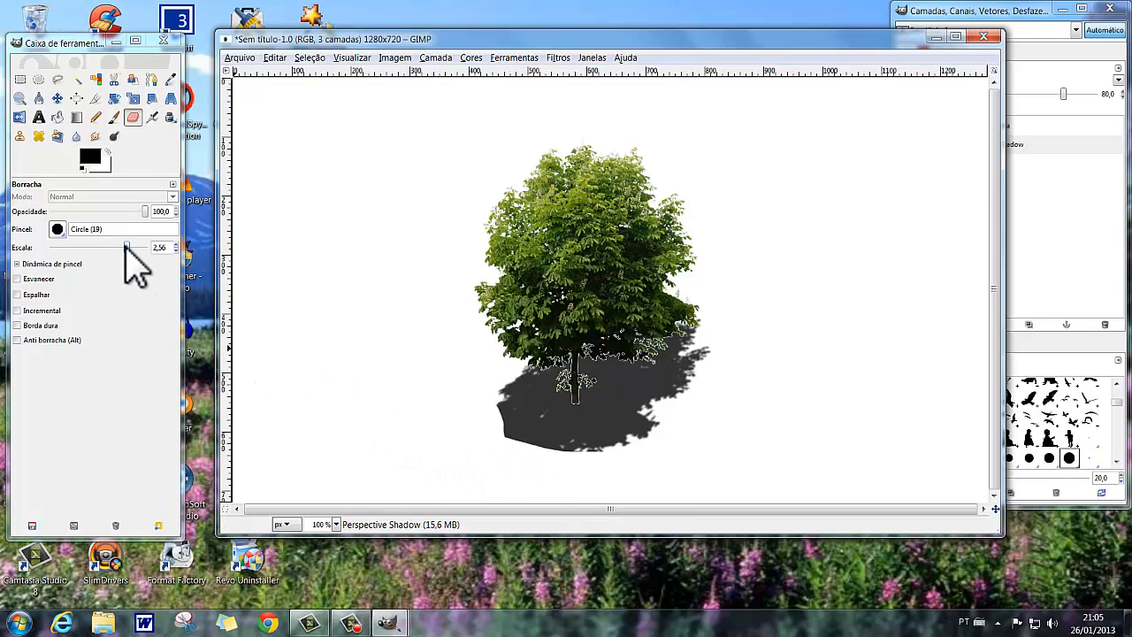
Reduce the eraser scale to 0.52 and dab small gaps into the shadow's cut lower-left edge.
left_click_drag(129, 247, 104, 246)
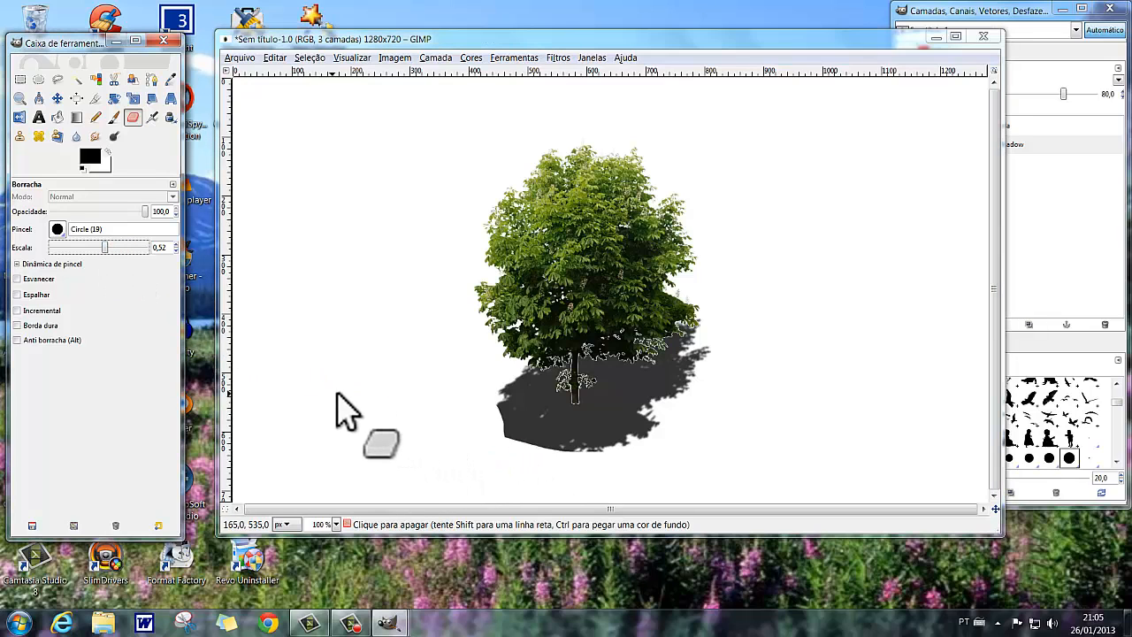
left_click(522, 441)
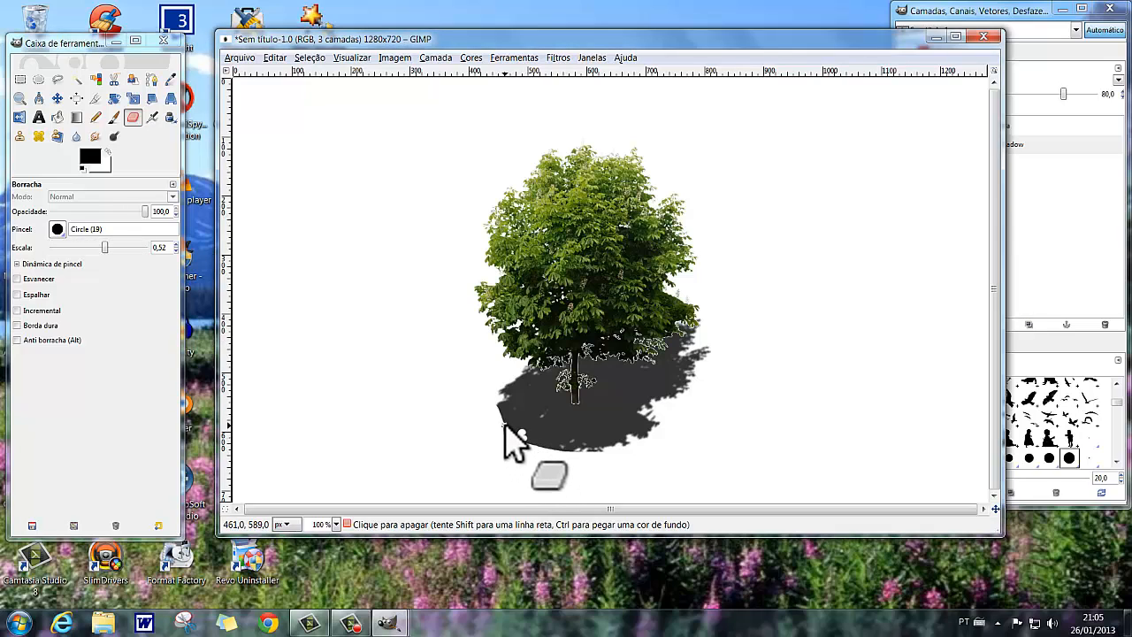
left_click(504, 423)
left_click(502, 407)
mouse_move(510, 420)
left_mouse_down()
mouse_move(514, 438)
mouse_move(544, 436)
mouse_move(547, 449)
mouse_move(531, 439)
mouse_move(527, 413)
mouse_move(518, 420)
left_mouse_up()
left_click(532, 441)
left_click(521, 401)
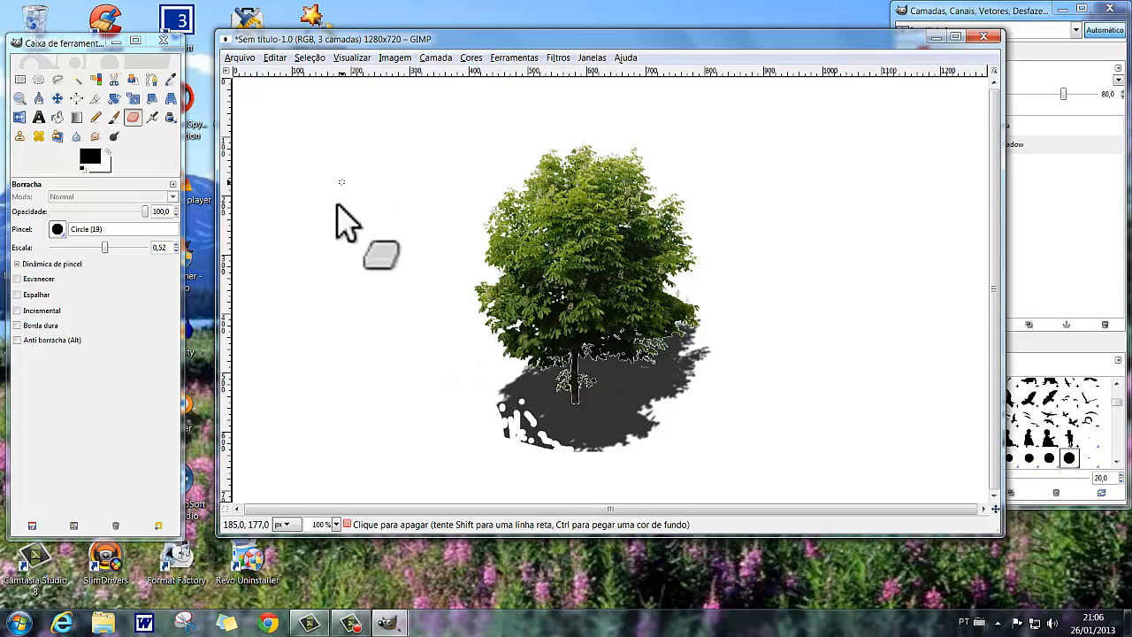
Undo all the small eraser dabs along the shadow's lower-left edge.
left_click(275, 58)
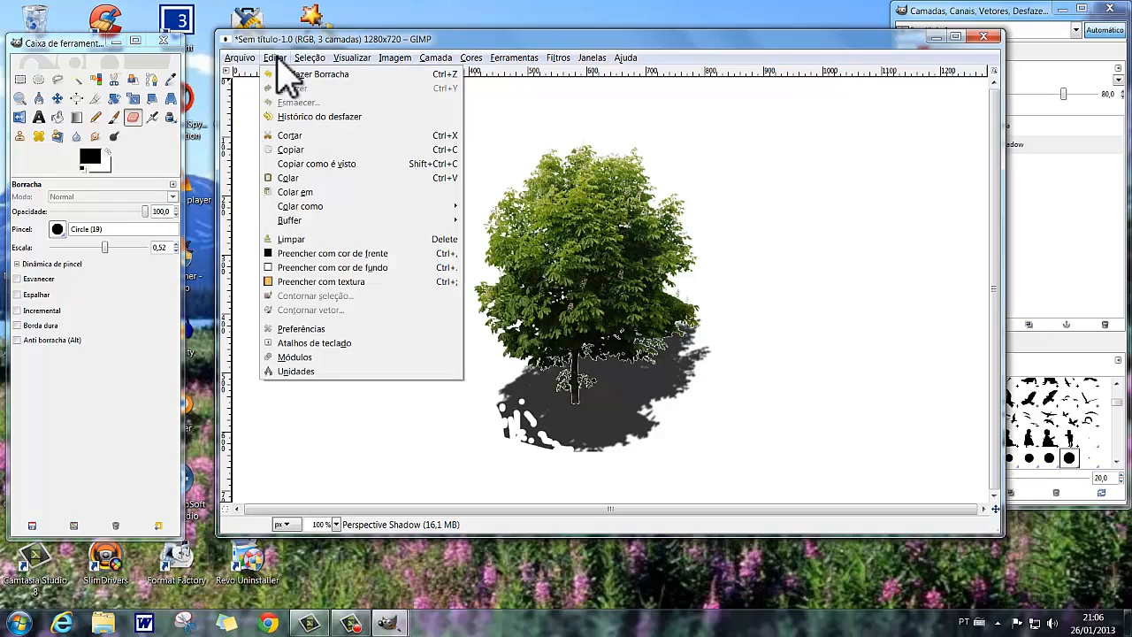
left_click(291, 75)
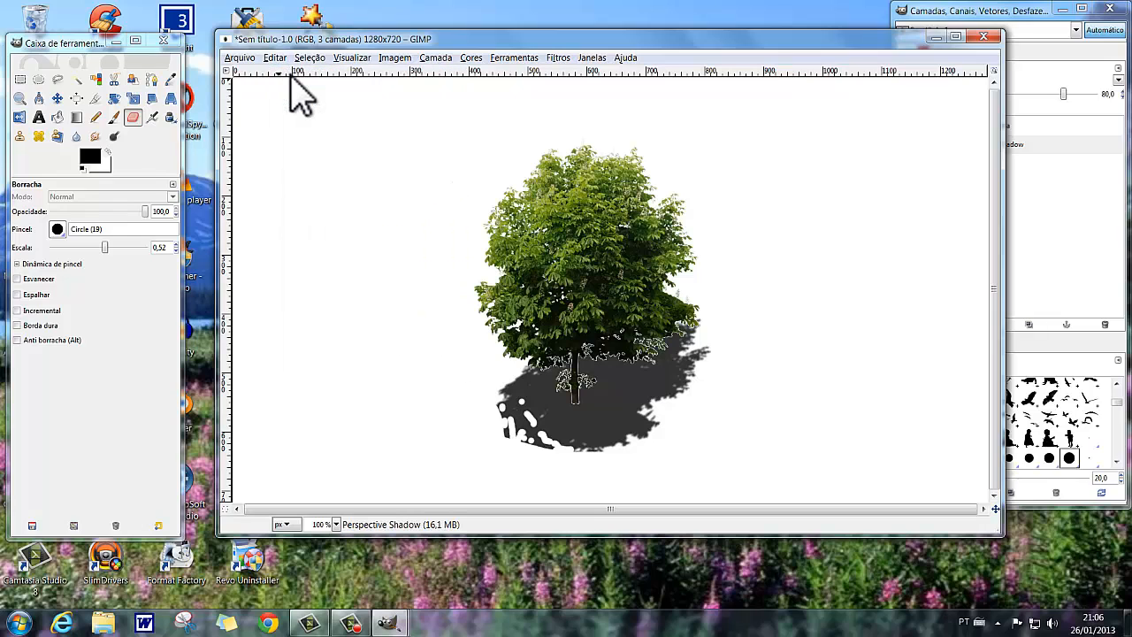
left_click(275, 58)
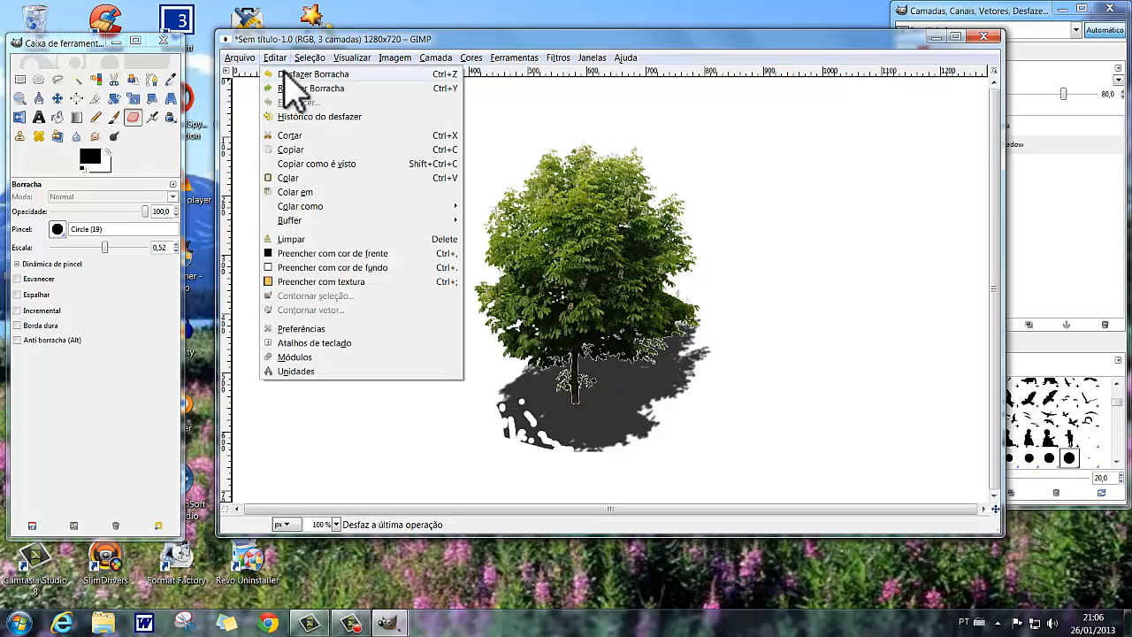
left_click(275, 58)
left_click(276, 59)
left_click(275, 59)
left_click(275, 58)
left_click(276, 58)
left_click(275, 58)
left_click(276, 58)
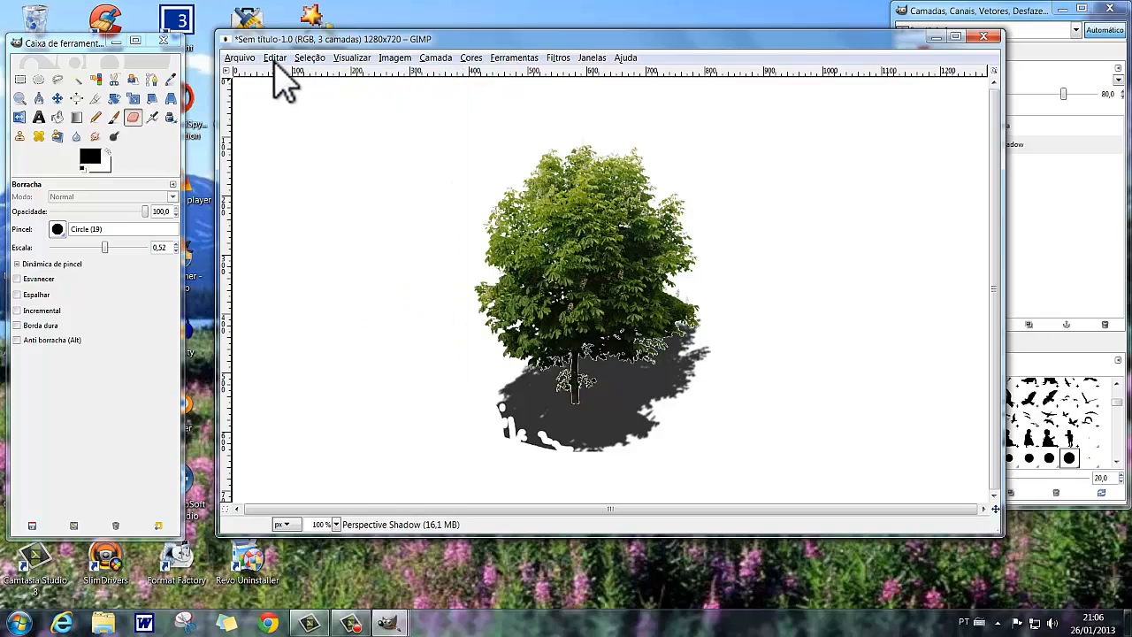
left_click(276, 59)
left_click(275, 59)
left_click(275, 59)
left_click(284, 75)
left_click(272, 59)
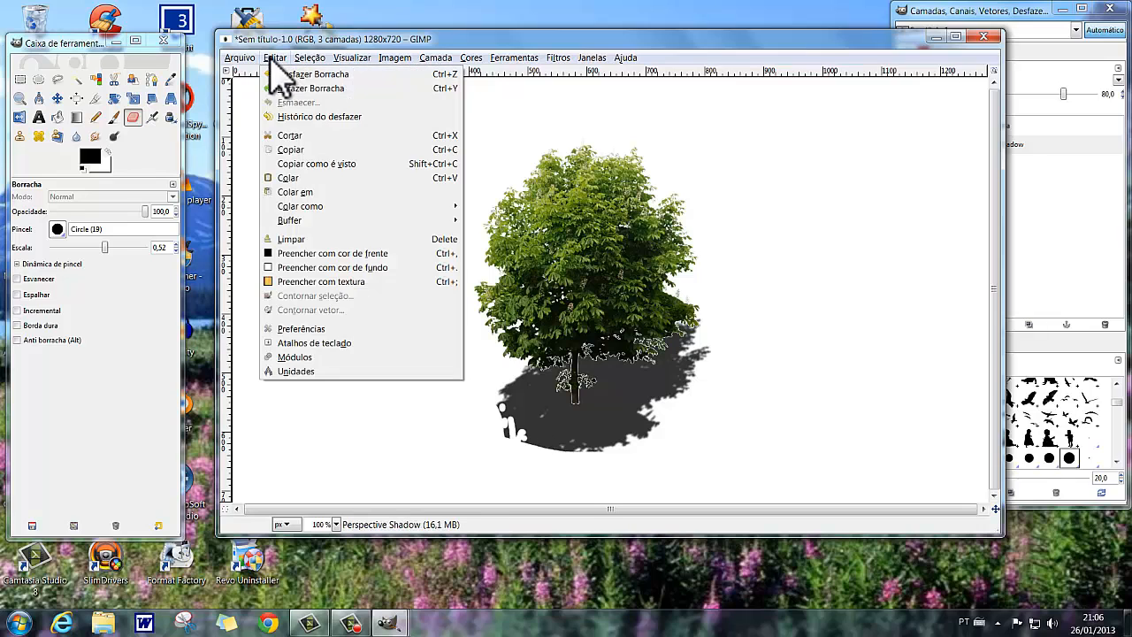
left_click(280, 75)
left_click(272, 62)
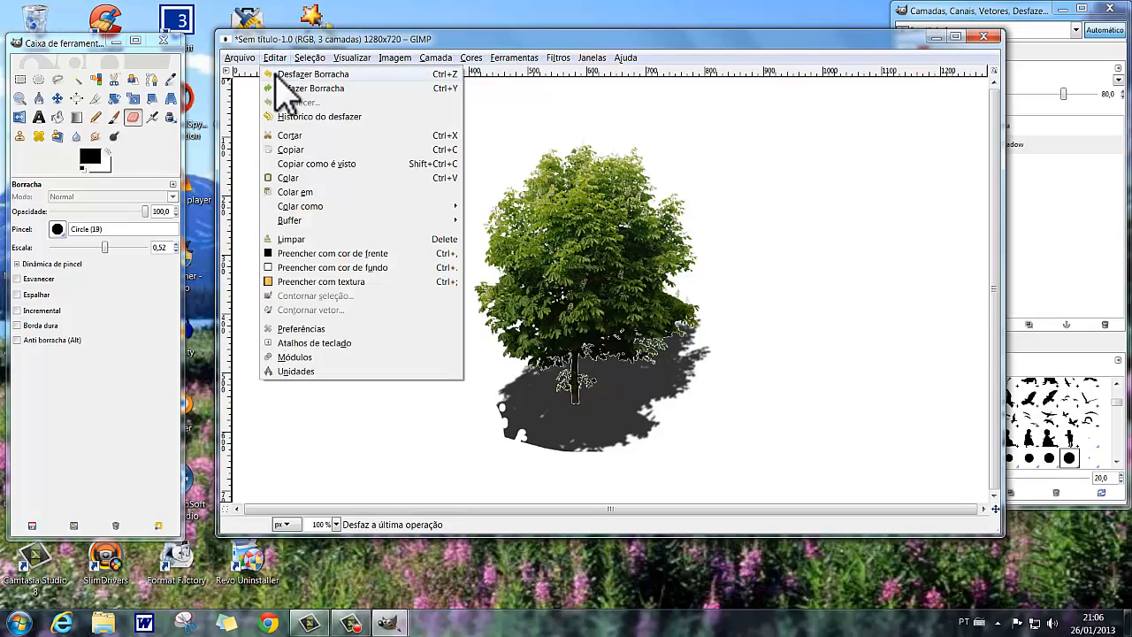
left_click(277, 74)
left_click(273, 61)
left_click(281, 77)
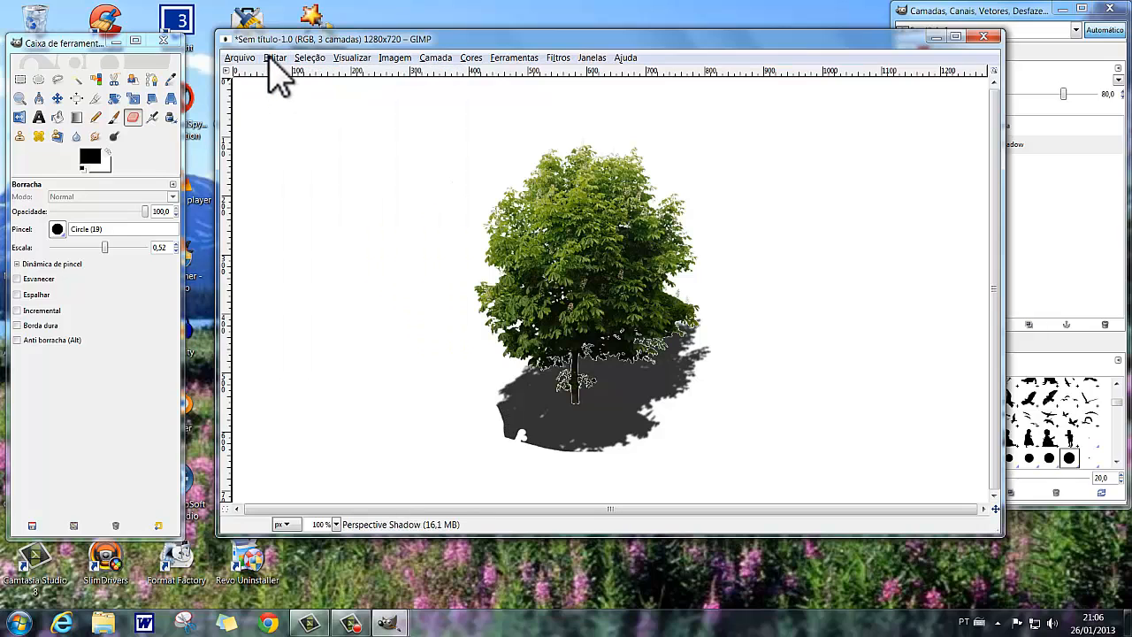
left_click(273, 59)
left_click(281, 76)
left_click(274, 59)
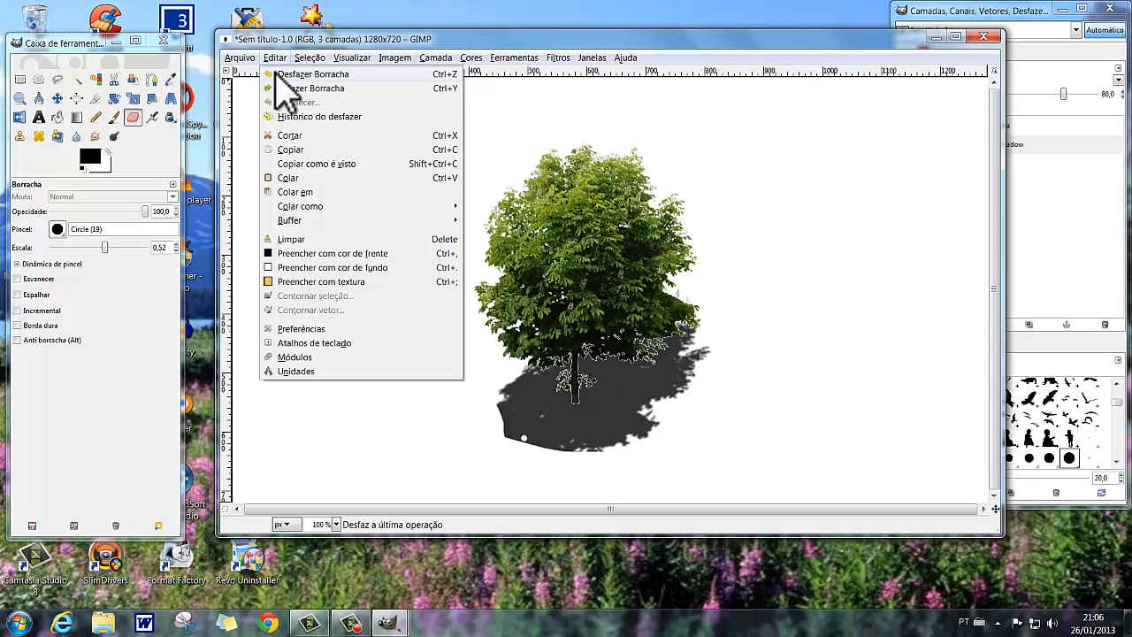
left_click(281, 77)
Undo the large eraser strokes until the whole shadow, including its trunk, is restored.
left_click(274, 60)
left_click(280, 76)
left_click(273, 60)
left_click(281, 76)
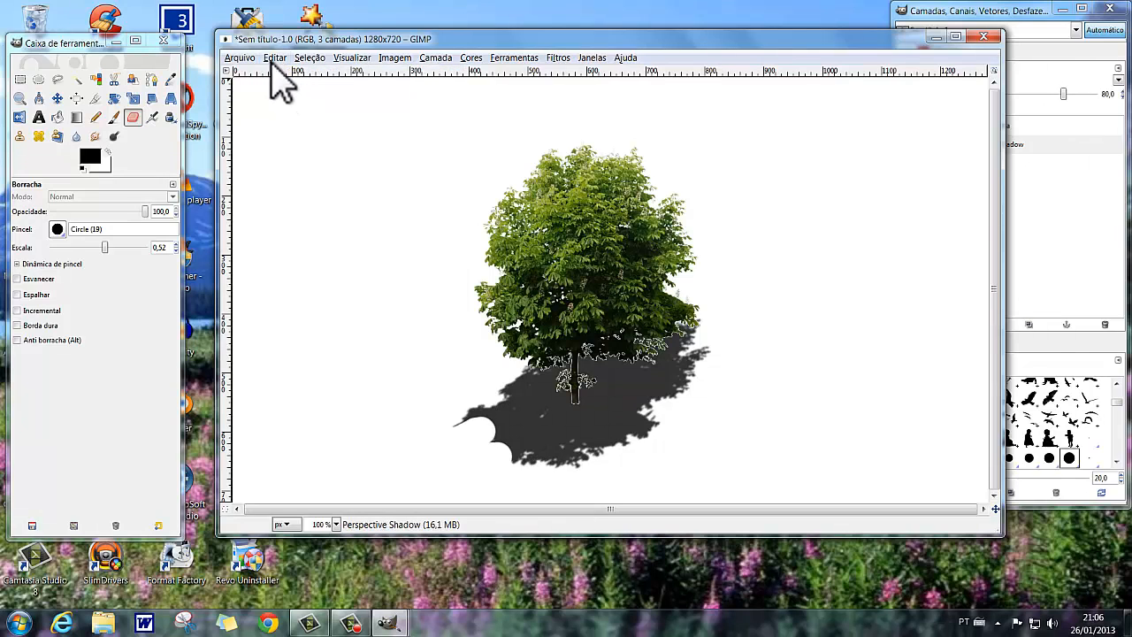
left_click(274, 60)
left_click(281, 76)
left_click(274, 60)
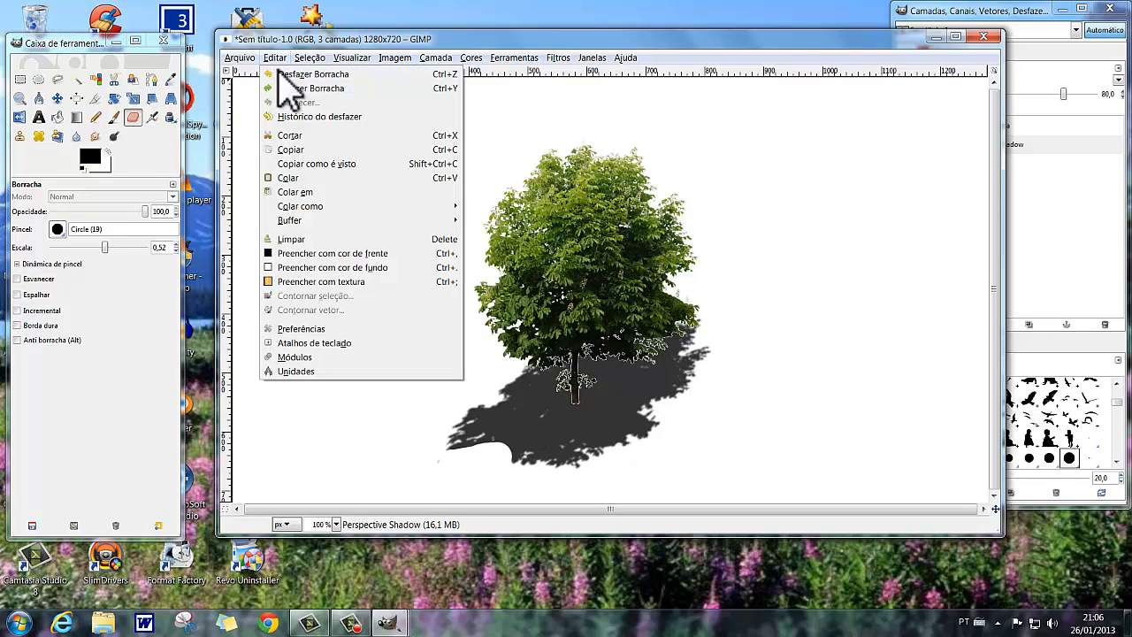
left_click(282, 76)
left_click(274, 60)
left_click(281, 76)
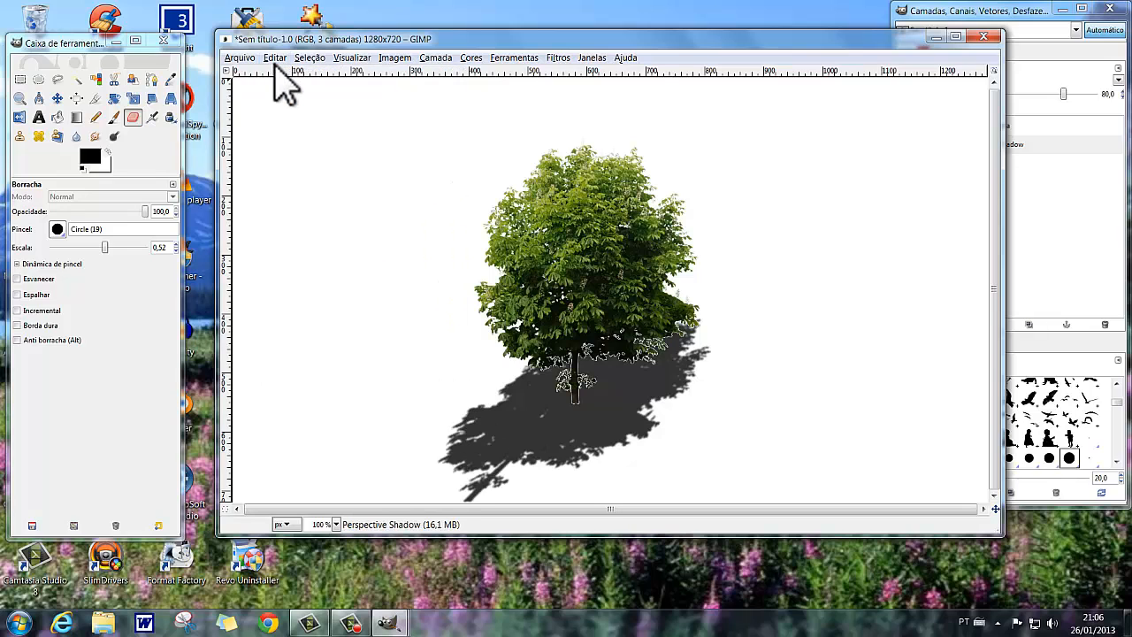
Undo the shadow layer's move and the perspective shadow itself, leaving only the tree.
left_click(274, 60)
left_click(281, 76)
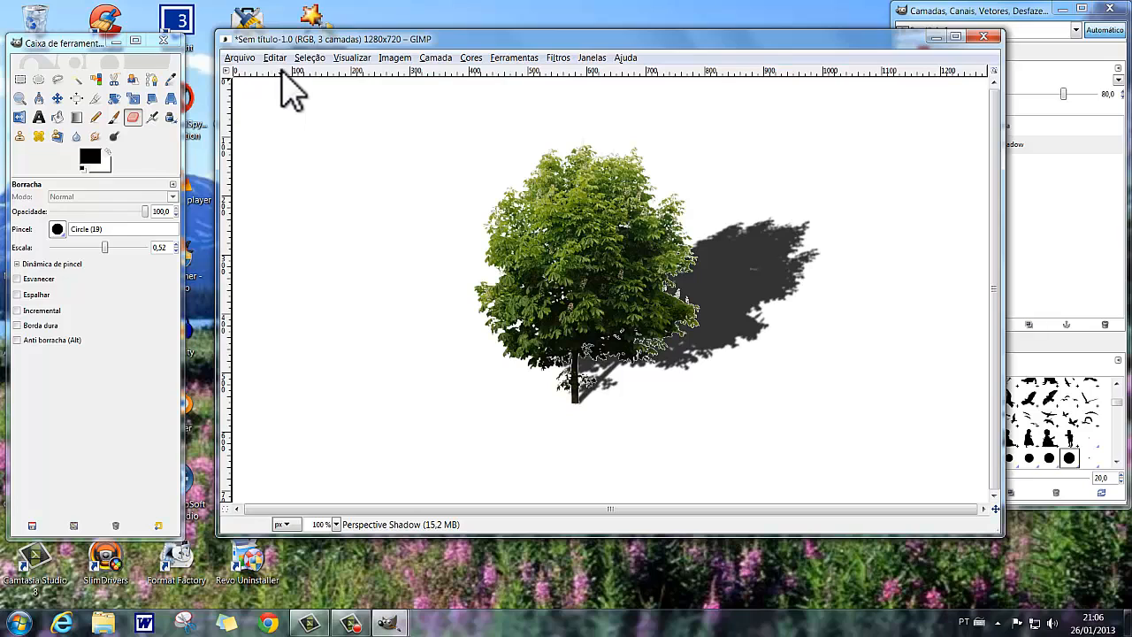
left_click(274, 60)
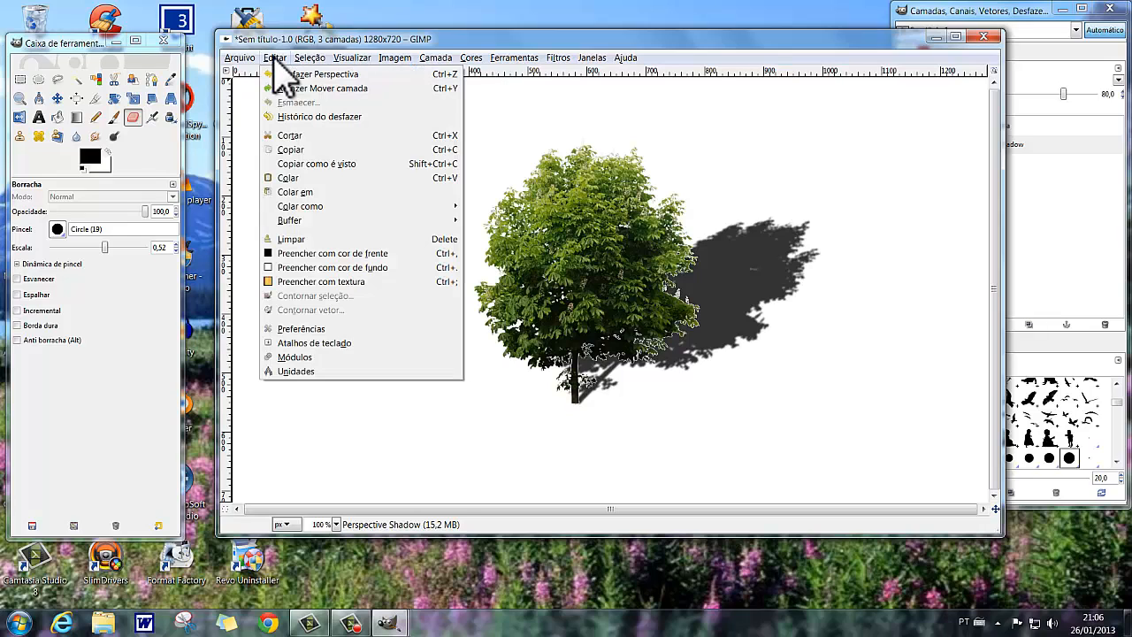
left_click(287, 75)
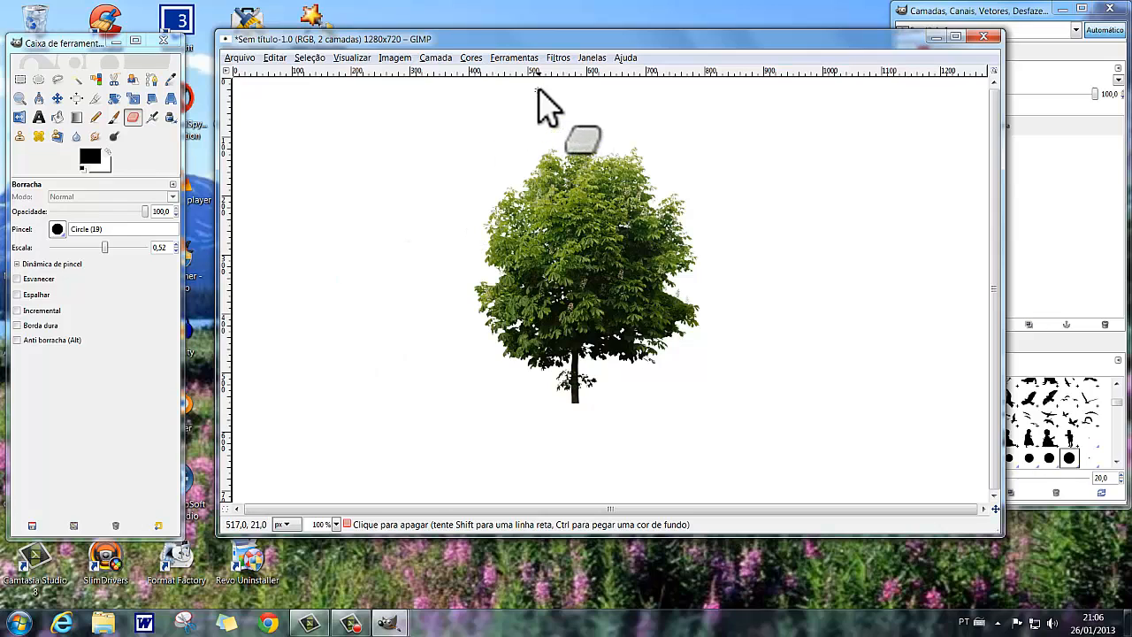
Try a perspective shadow on the tree with a relative horizon distance of 1.0 and undo it.
left_click(558, 58)
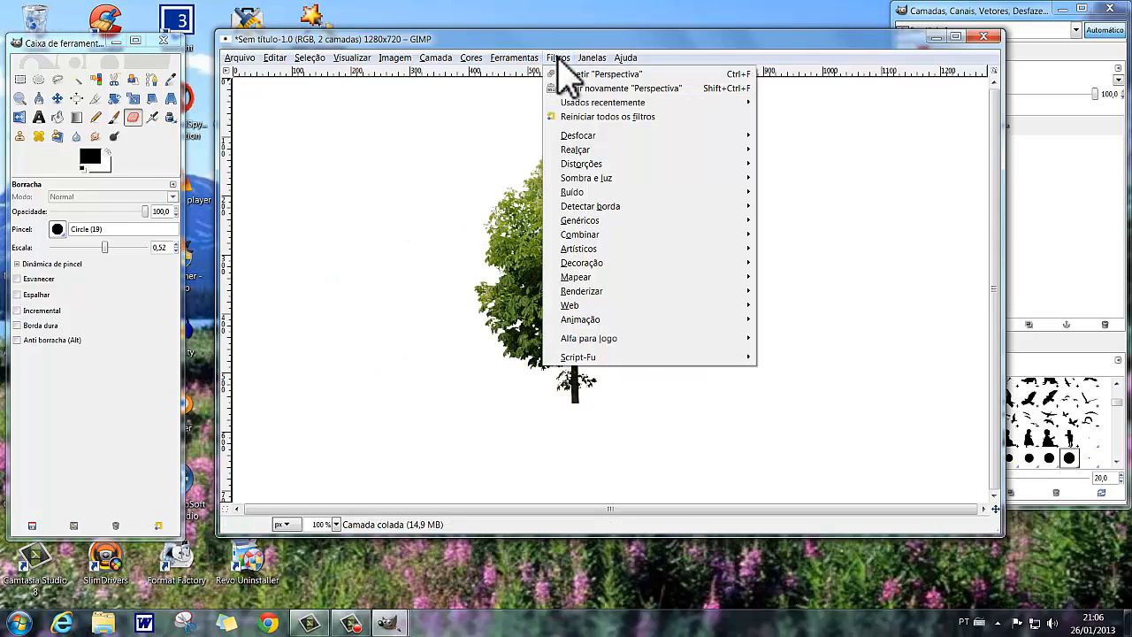
mouse_move(602, 178)
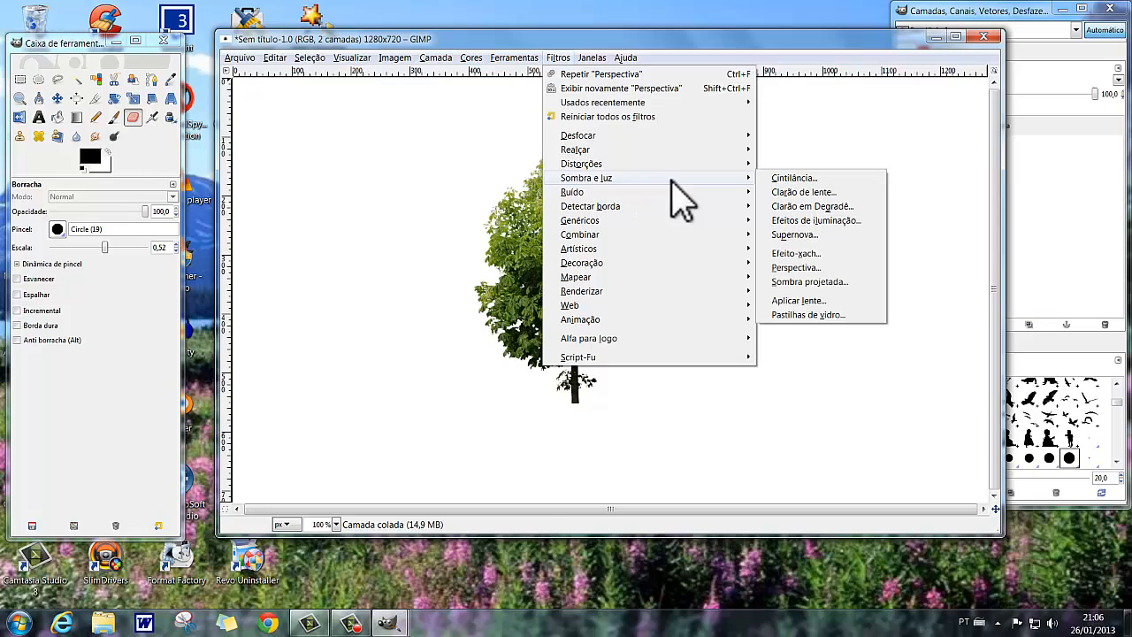
left_click(807, 268)
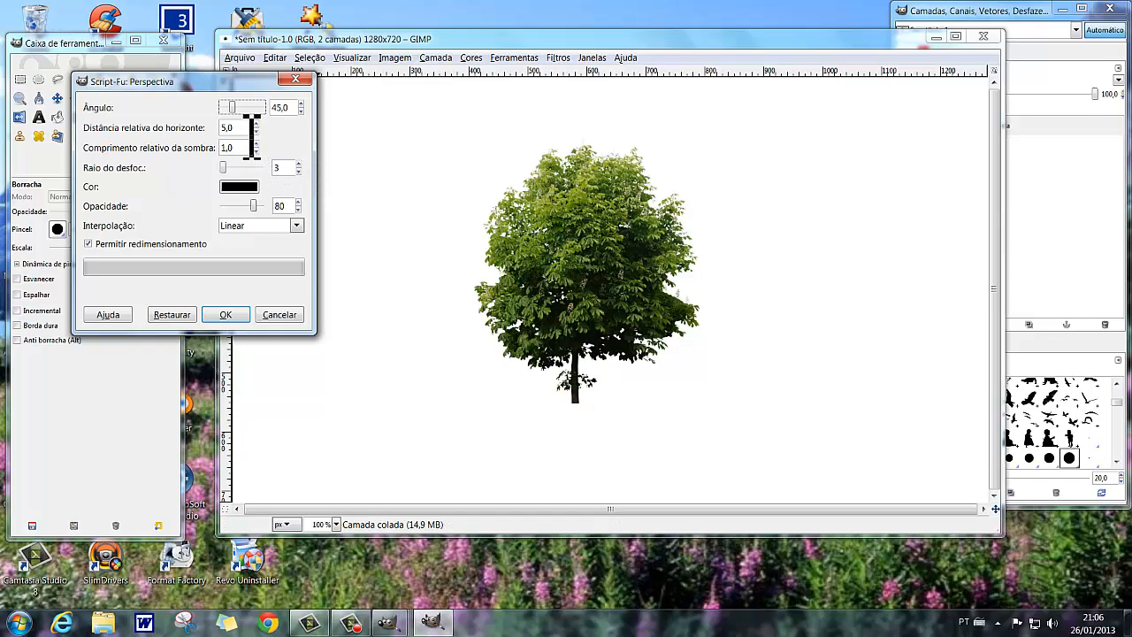
left_click_drag(250, 135, 184, 127)
left_click(229, 313)
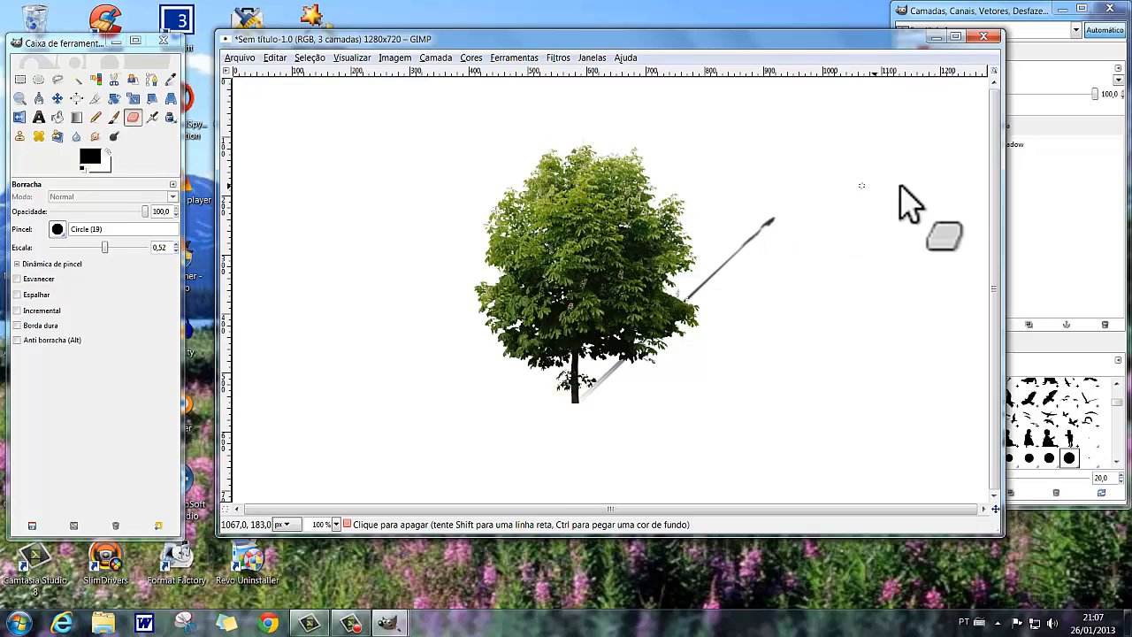
left_click(274, 57)
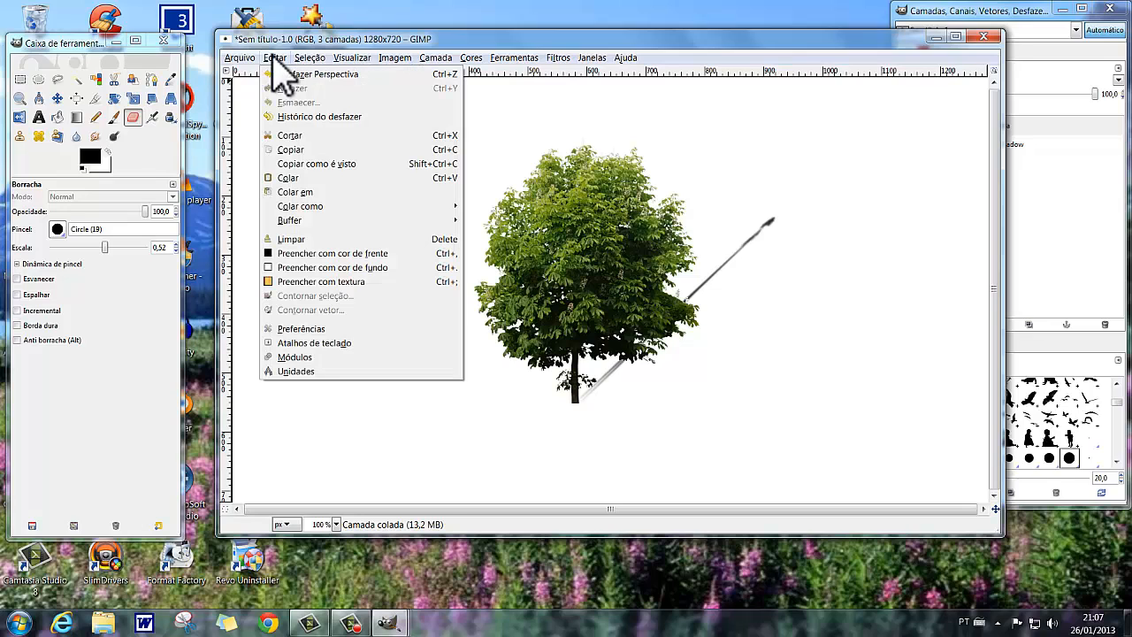
left_click(284, 70)
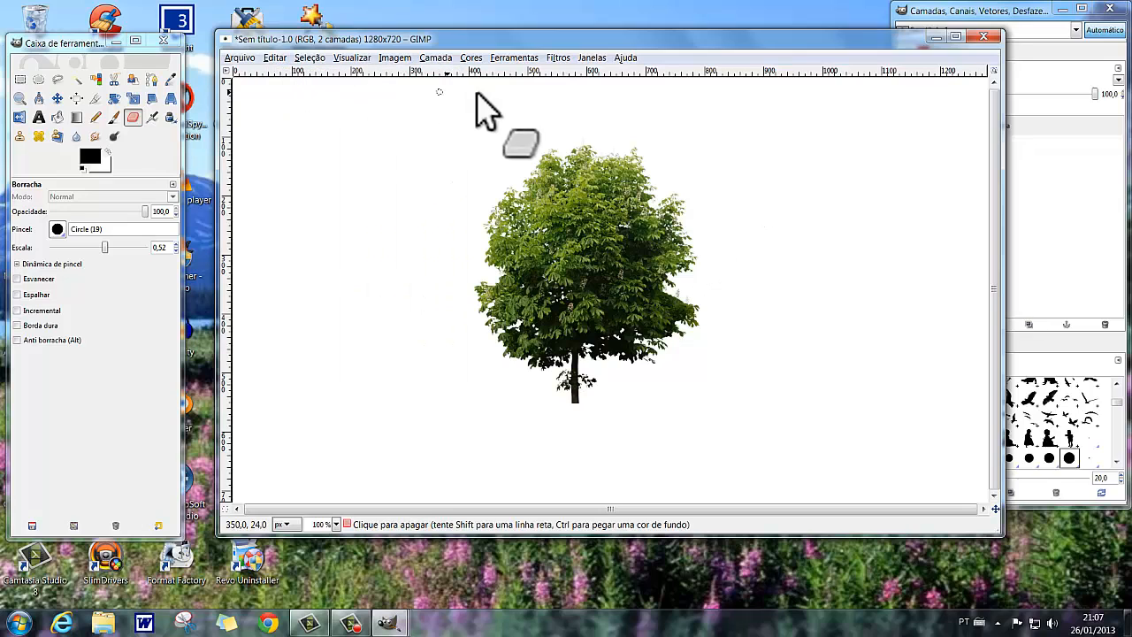
Try the tree's perspective shadow with a relative horizon distance of 1.1 and undo it.
left_click(558, 59)
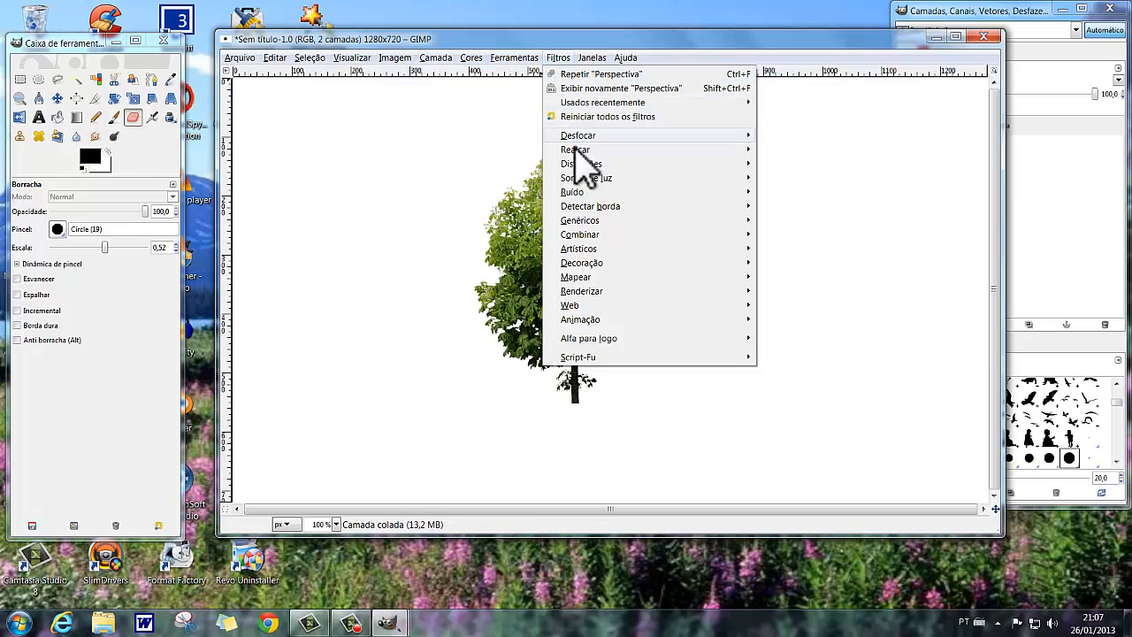
mouse_move(581, 177)
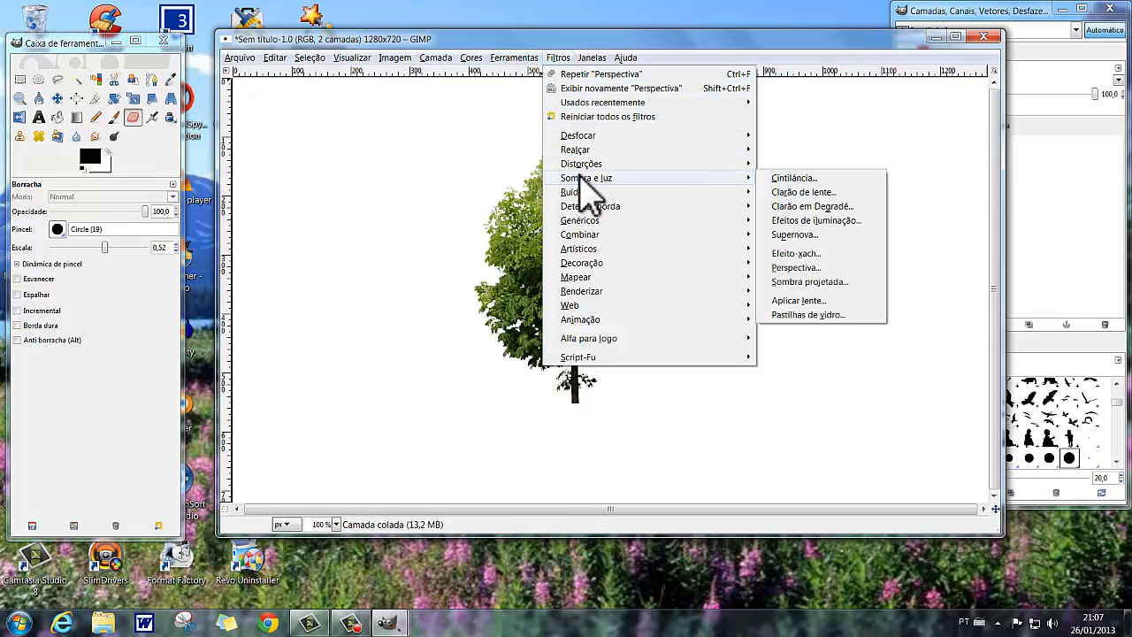
left_click(793, 267)
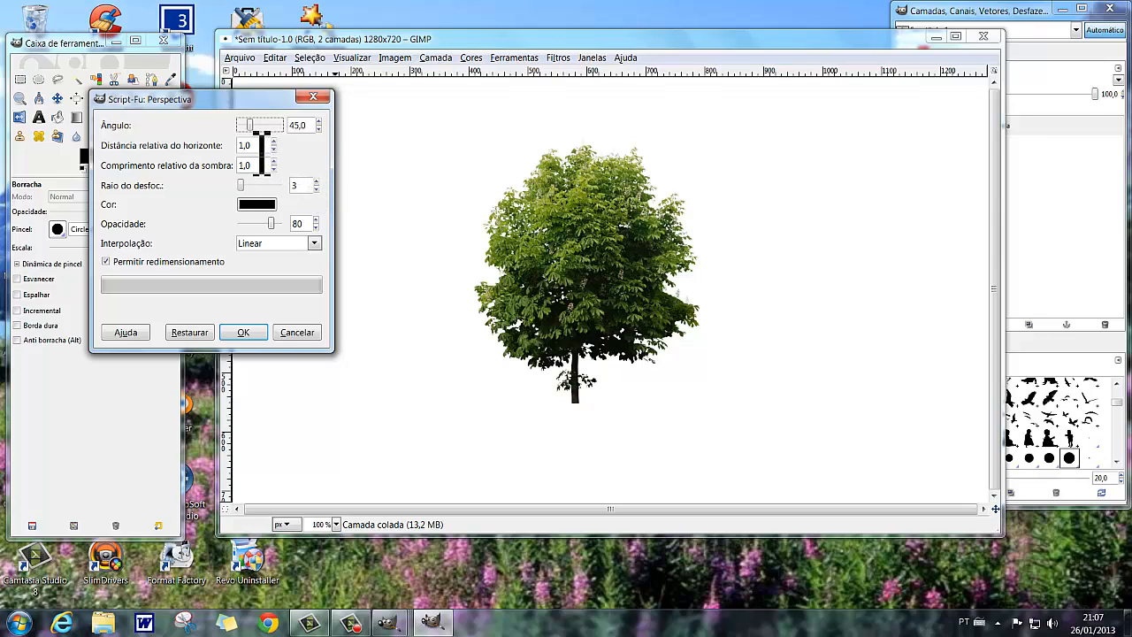
left_click_drag(263, 148, 205, 152)
type("1,1")
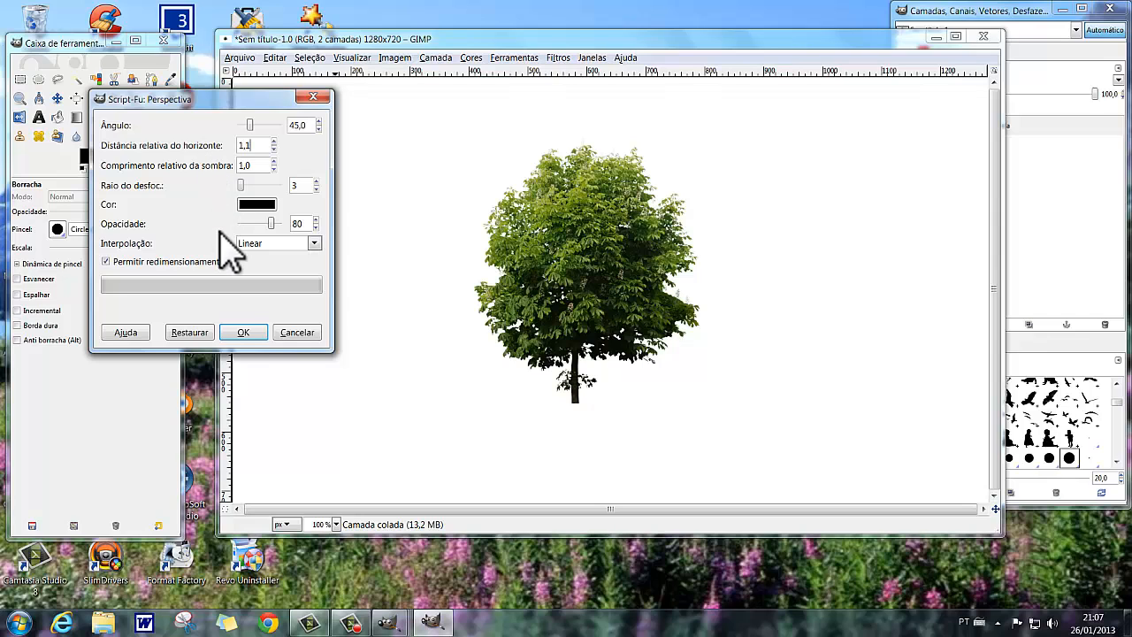
left_click(240, 334)
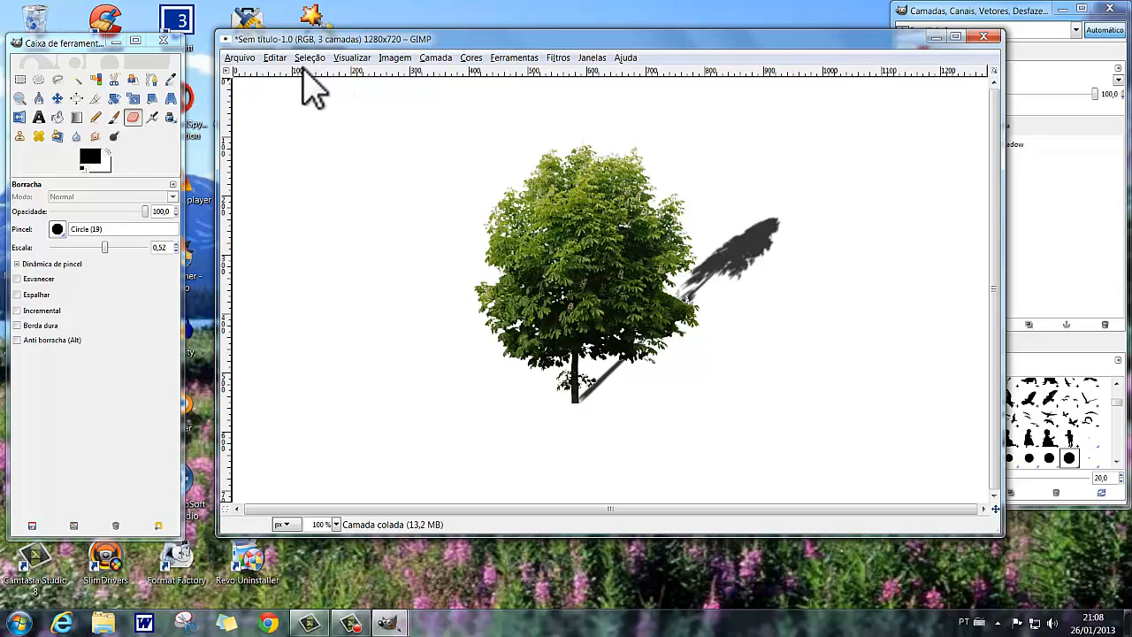
left_click(274, 58)
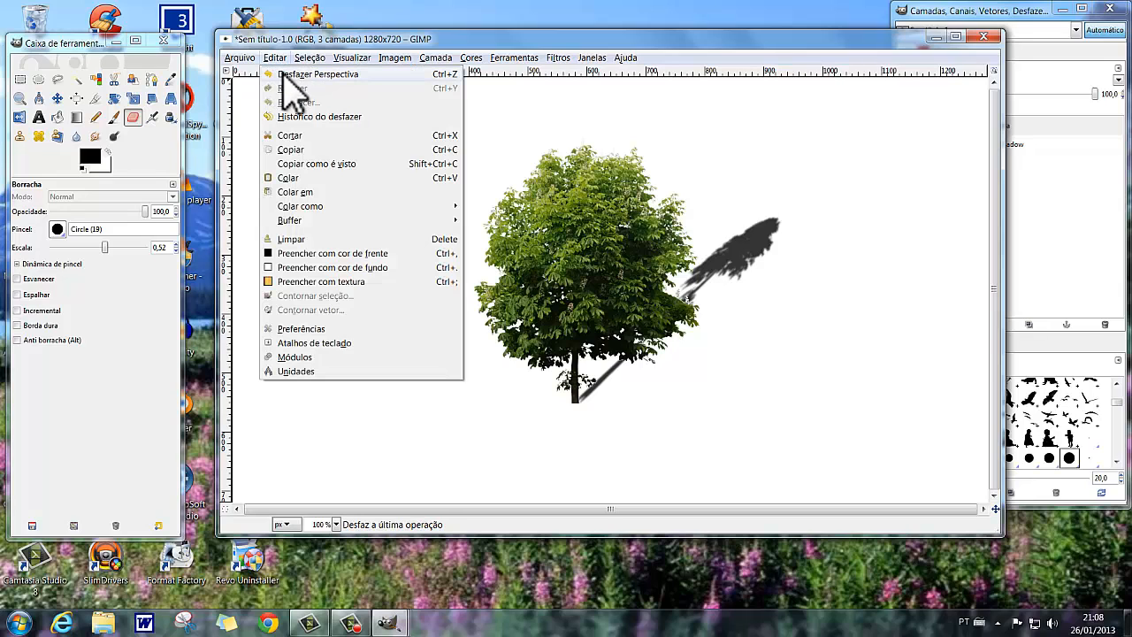
left_click(288, 74)
Try the tree's perspective shadow with a relative horizon distance of 0.9 and undo it.
left_click(558, 58)
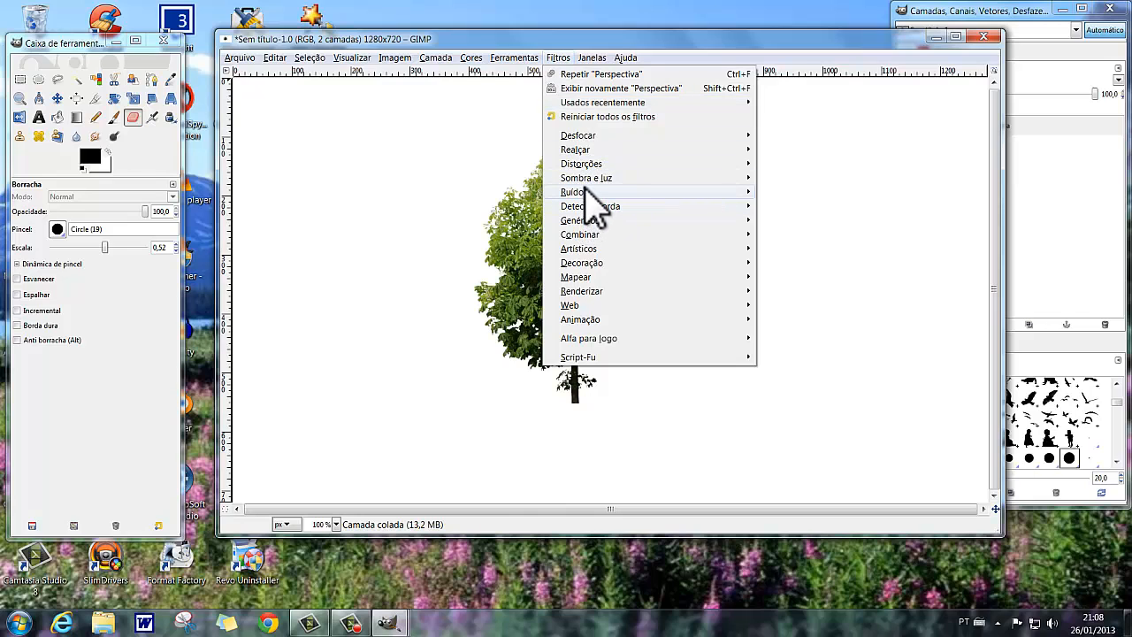
mouse_move(589, 178)
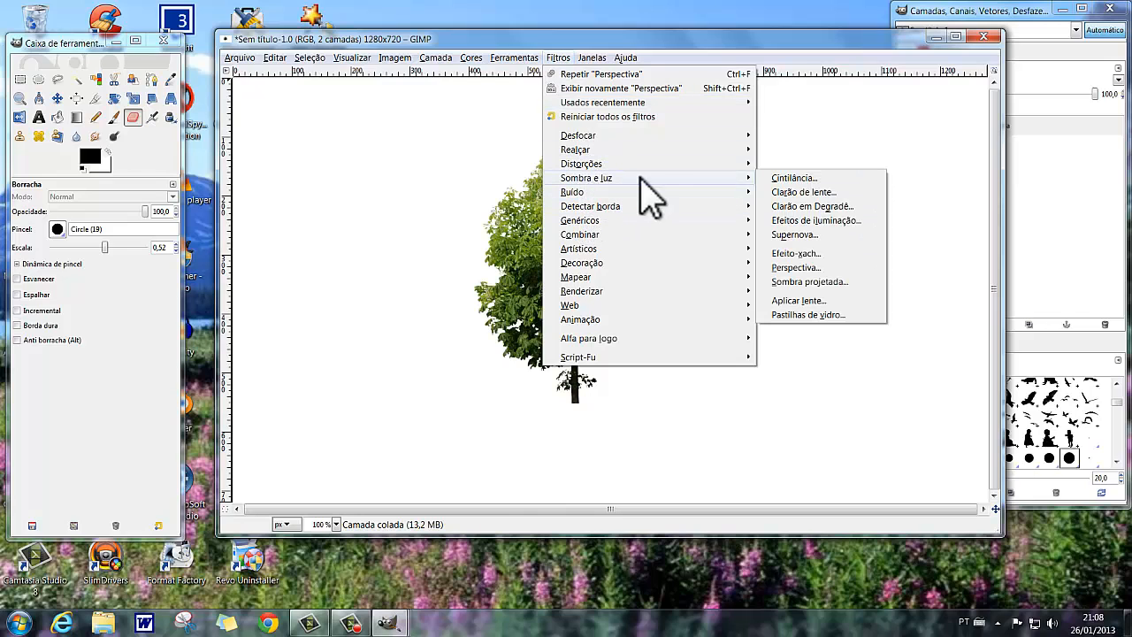
left_click(787, 267)
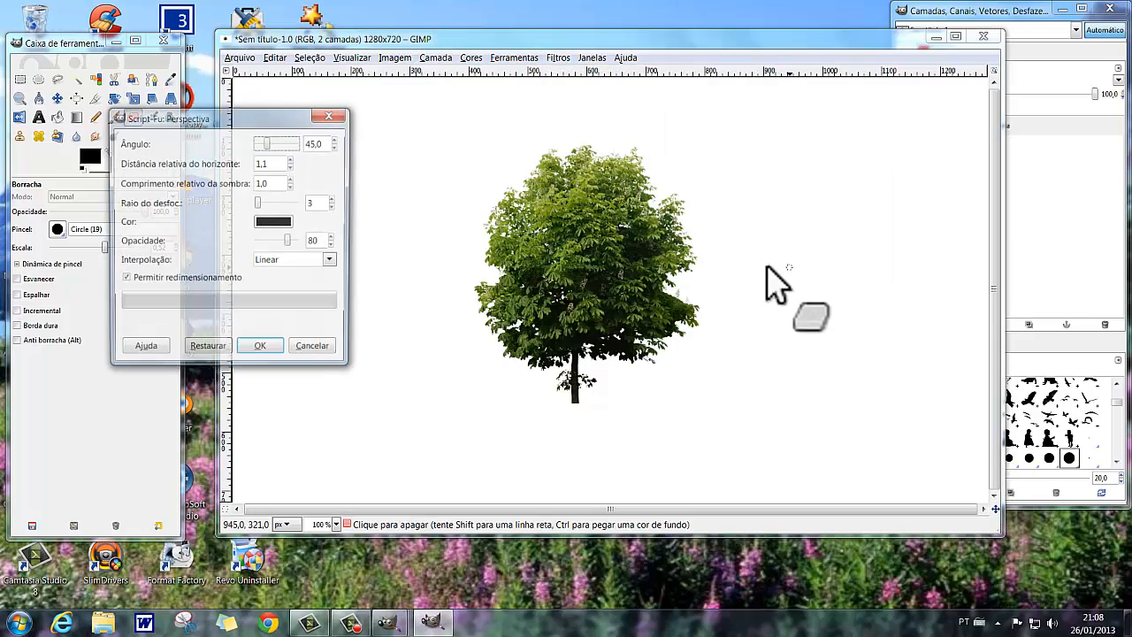
double_click(283, 163)
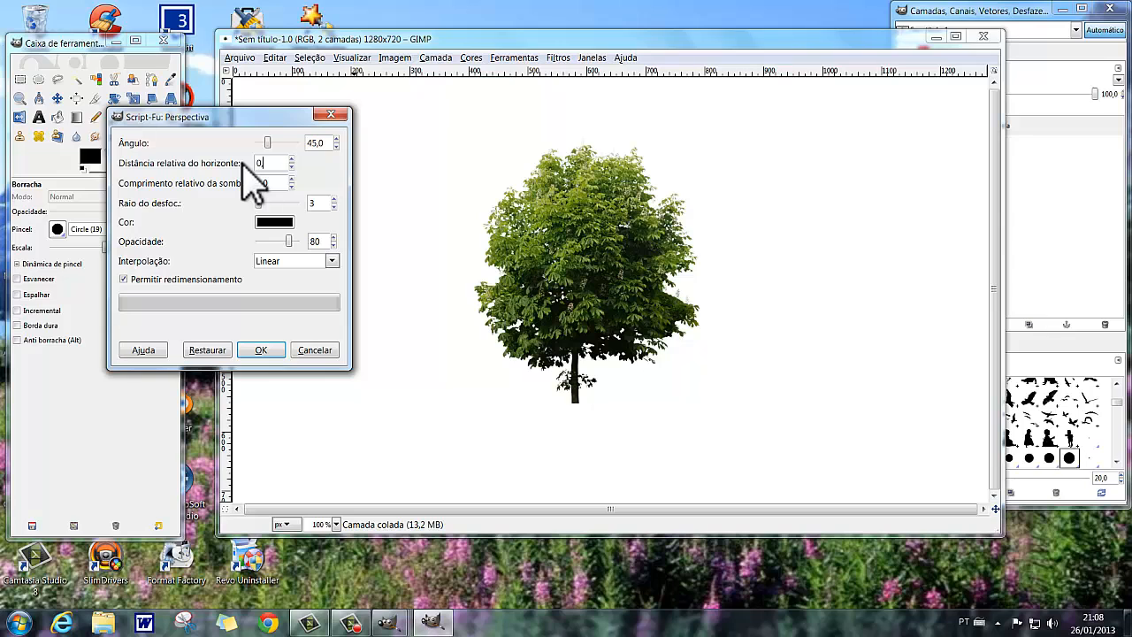
left_click(264, 351)
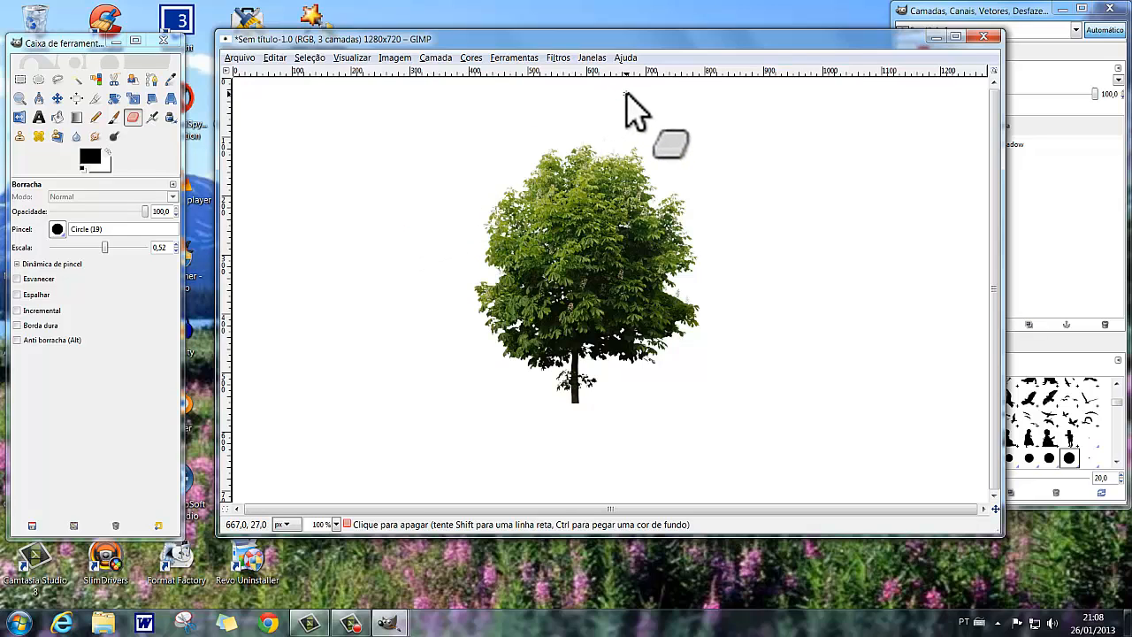
left_click(274, 59)
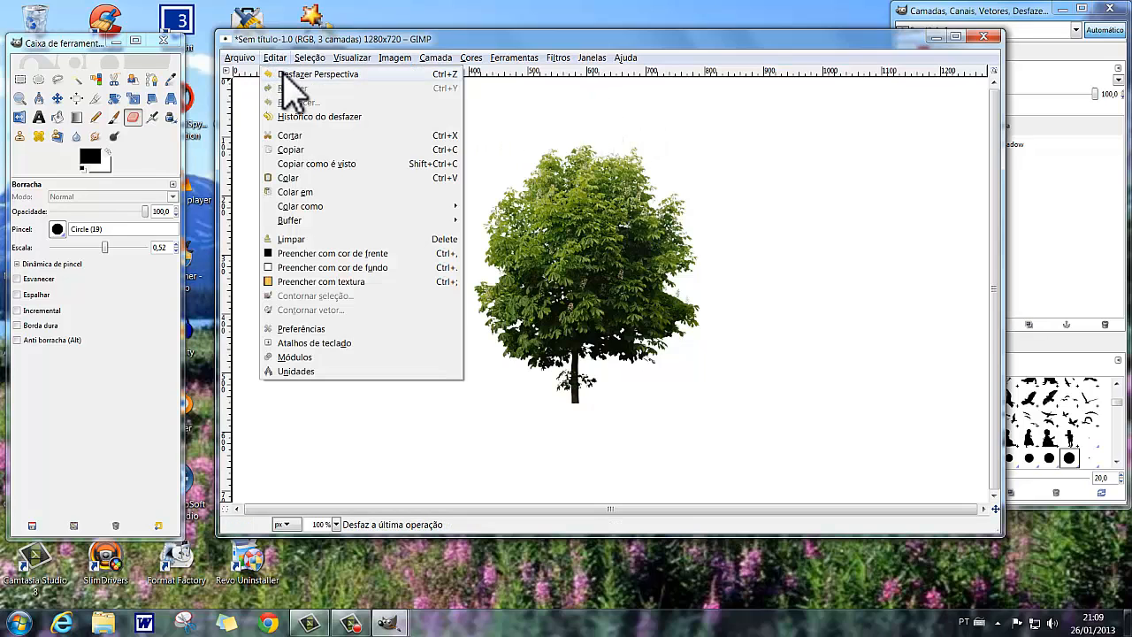
left_click(284, 74)
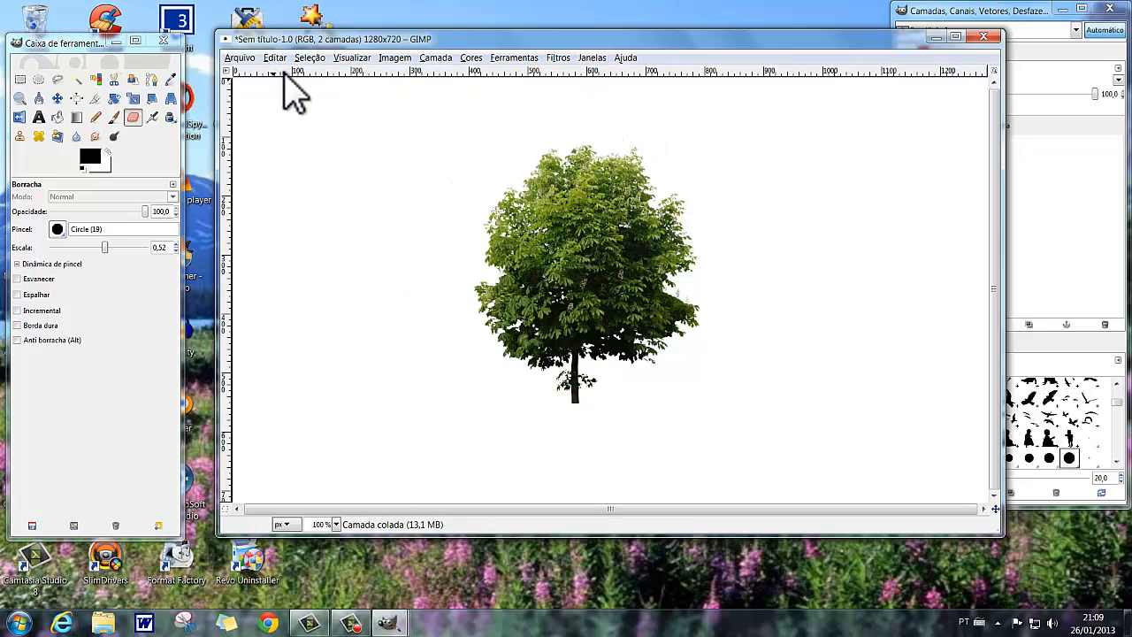
Add a perspective shadow to the tree with relative horizon distance 5.0 and relative shadow length 0.1.
left_click(556, 62)
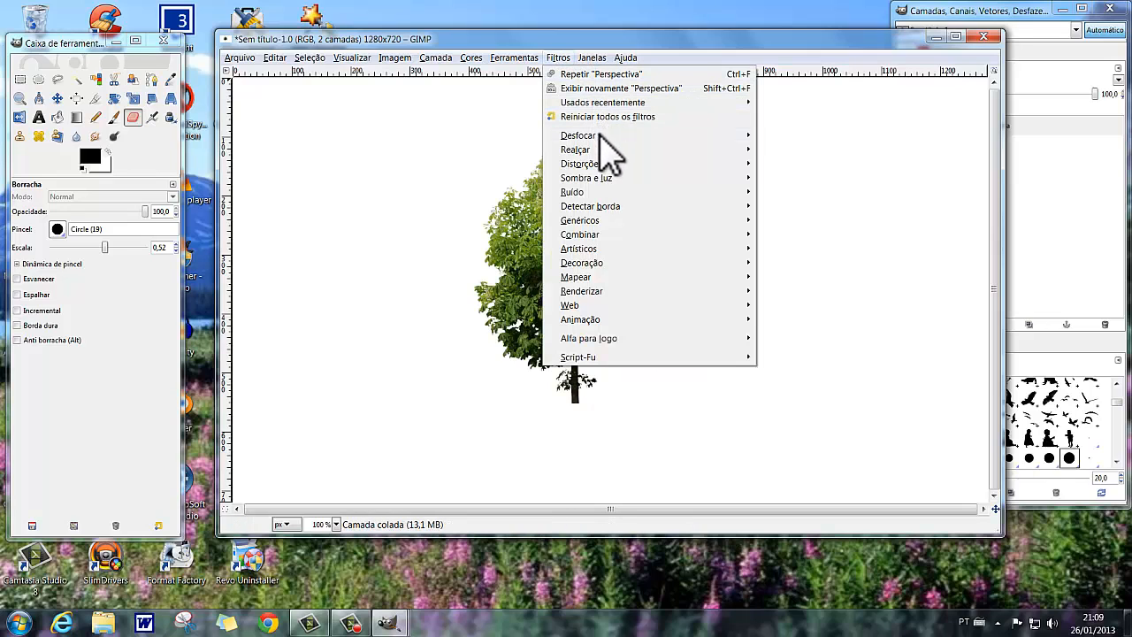
mouse_move(620, 178)
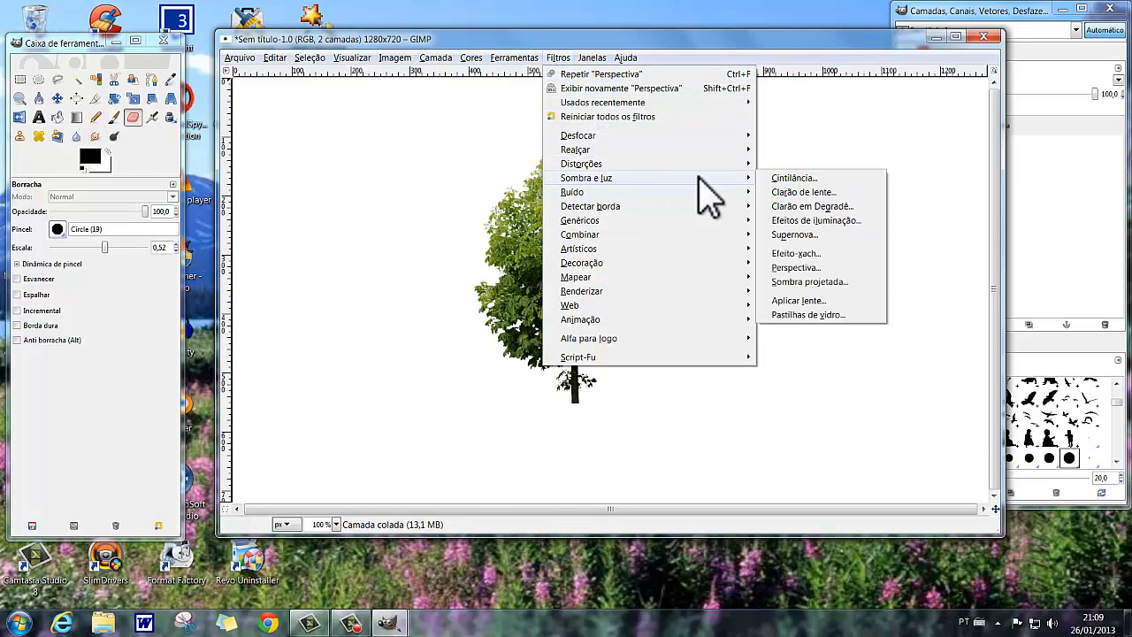
left_click(796, 269)
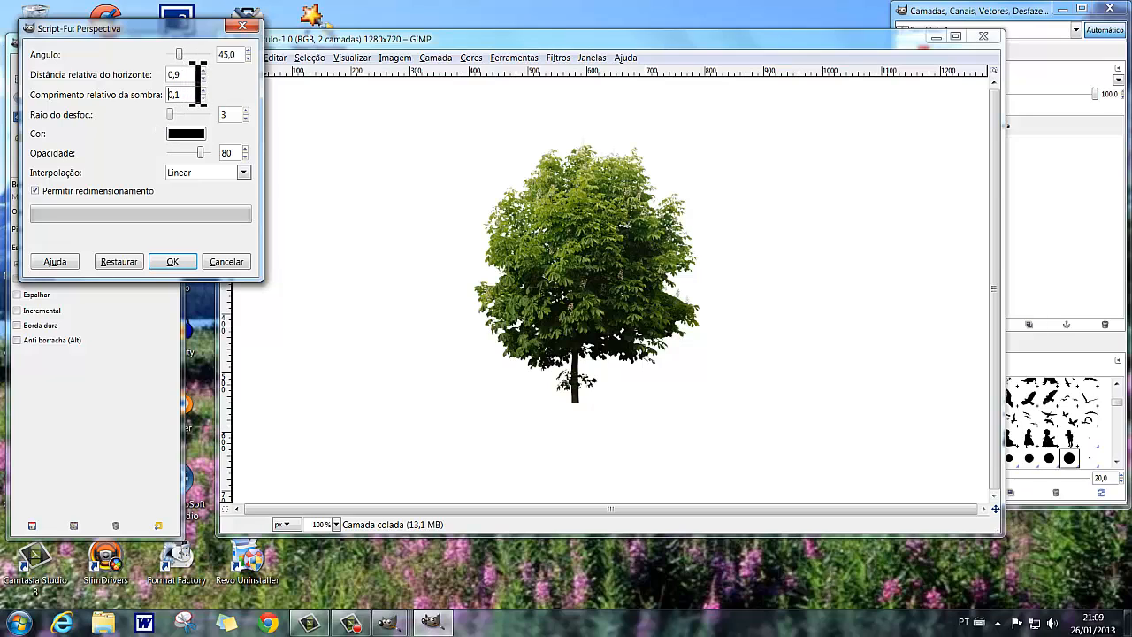
left_click_drag(198, 82, 153, 80)
left_click(174, 262)
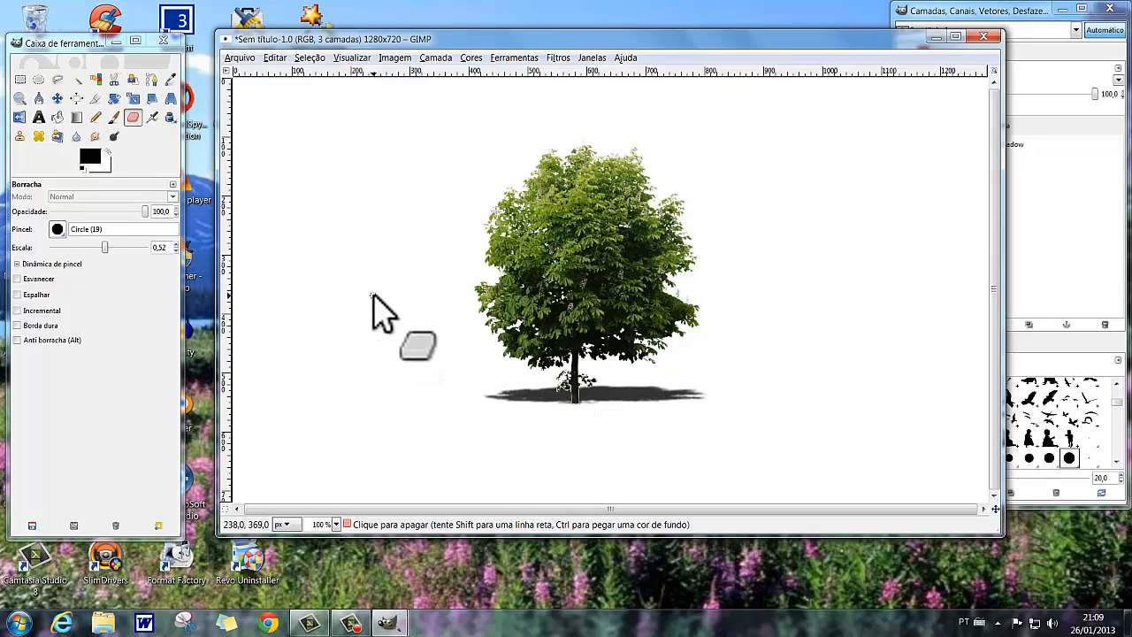
Move the flat shadow slightly left and down so it lies centred under the base of the trunk.
left_click(57, 99)
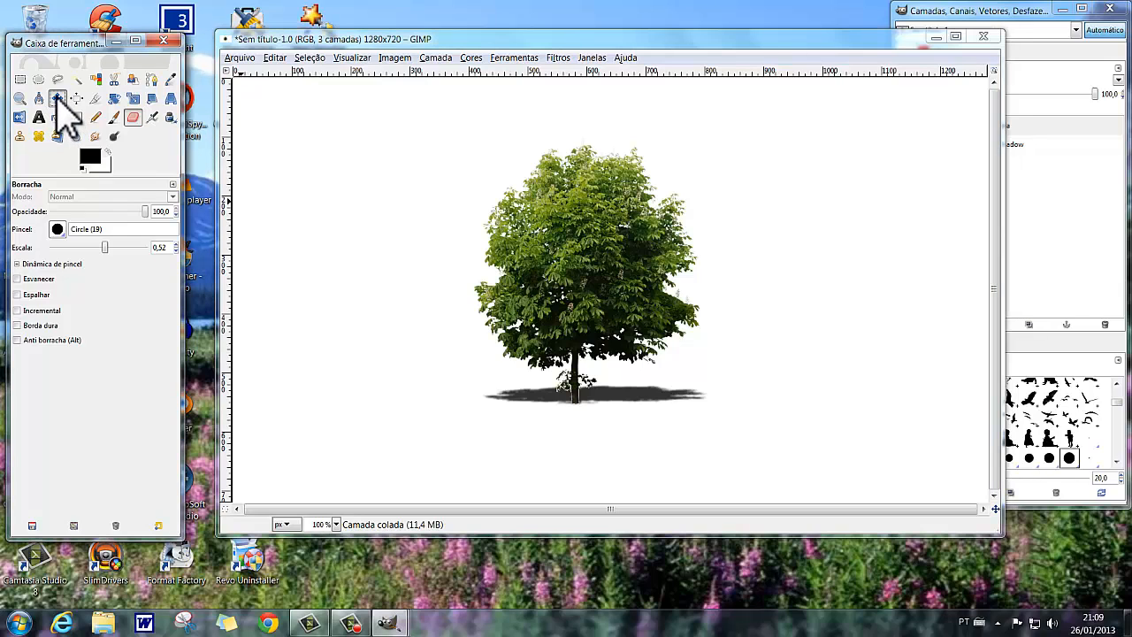
left_click(56, 99)
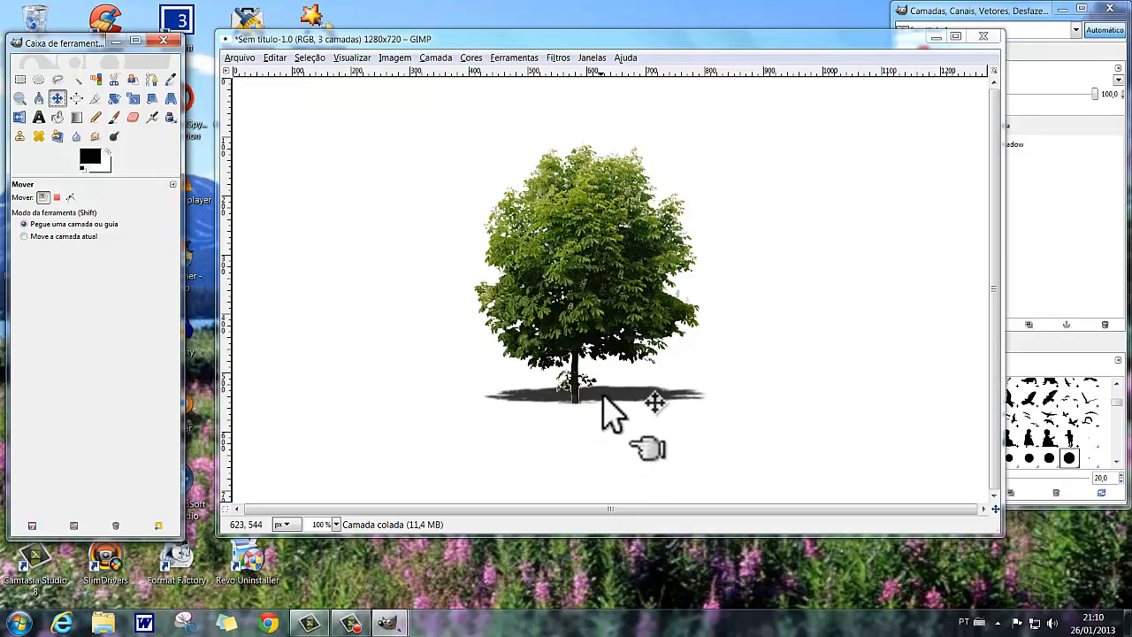
left_click_drag(607, 395, 591, 405)
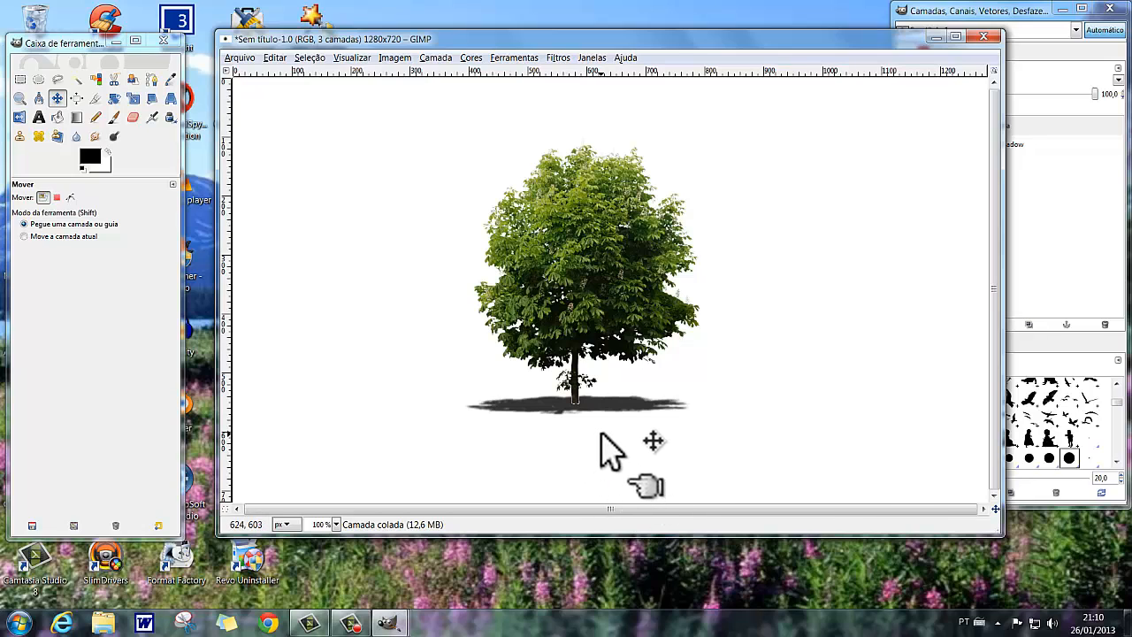
Undo the move of the flat shadow and the perspective shadow that created it.
left_click(275, 58)
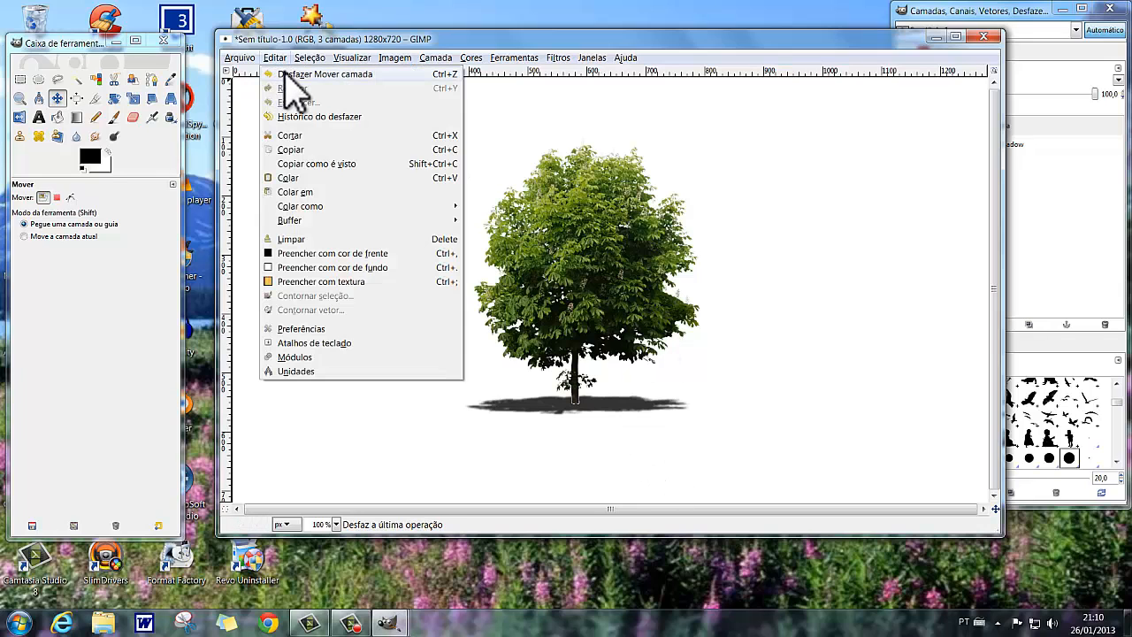
left_click(285, 73)
left_click(278, 60)
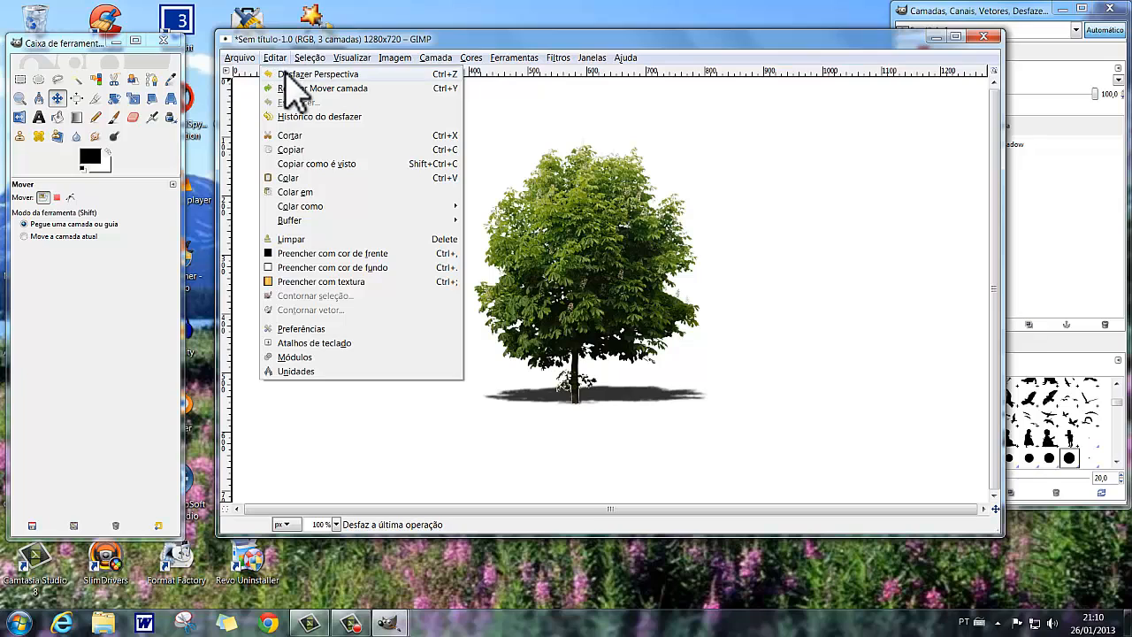
left_click(285, 74)
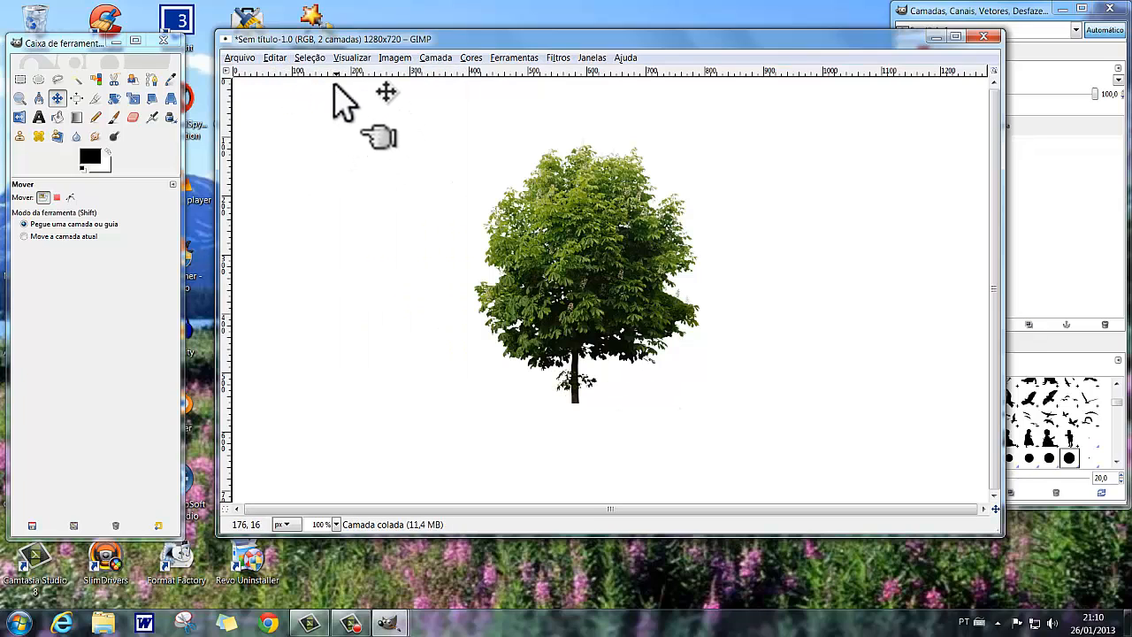
Try a perspective shadow on the tree with an angle of 1 and undo it.
left_click(559, 60)
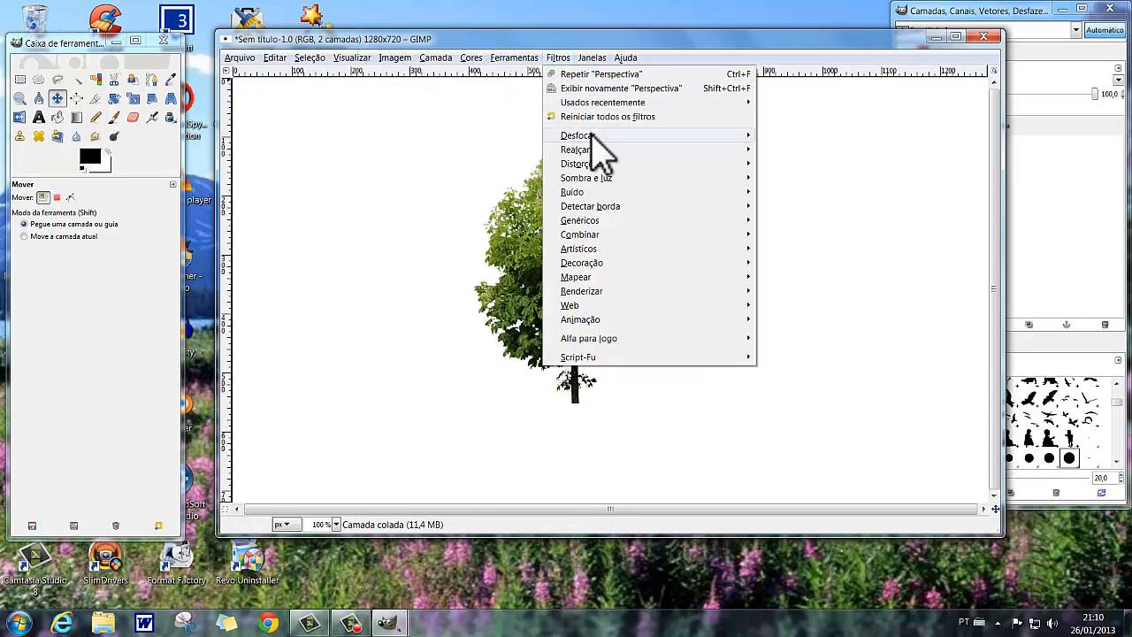
mouse_move(591, 180)
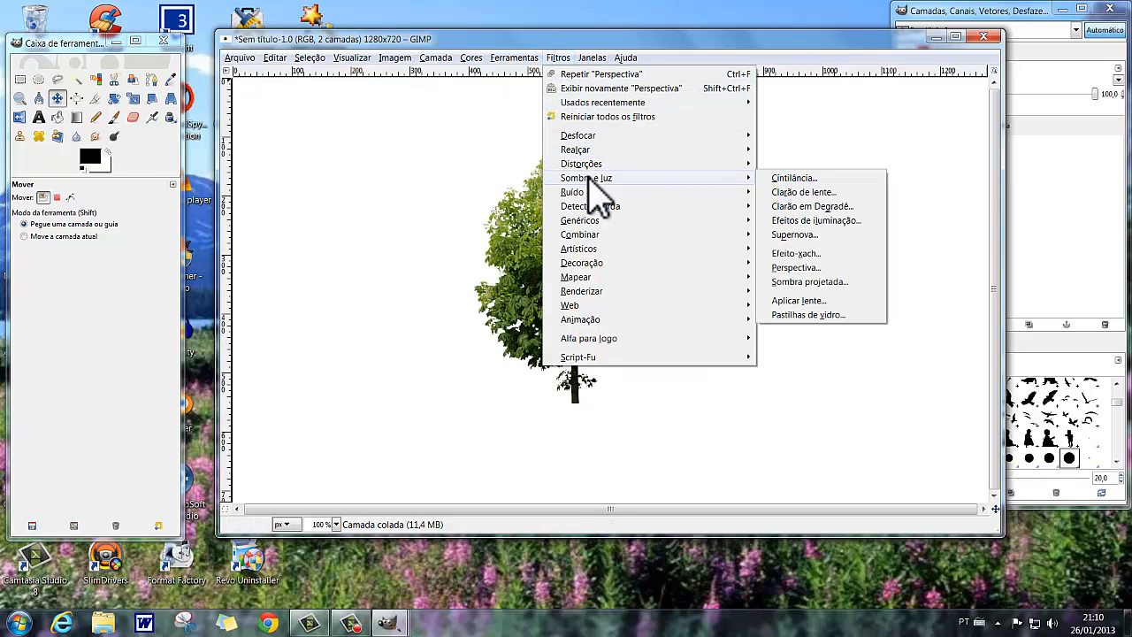
left_click(800, 269)
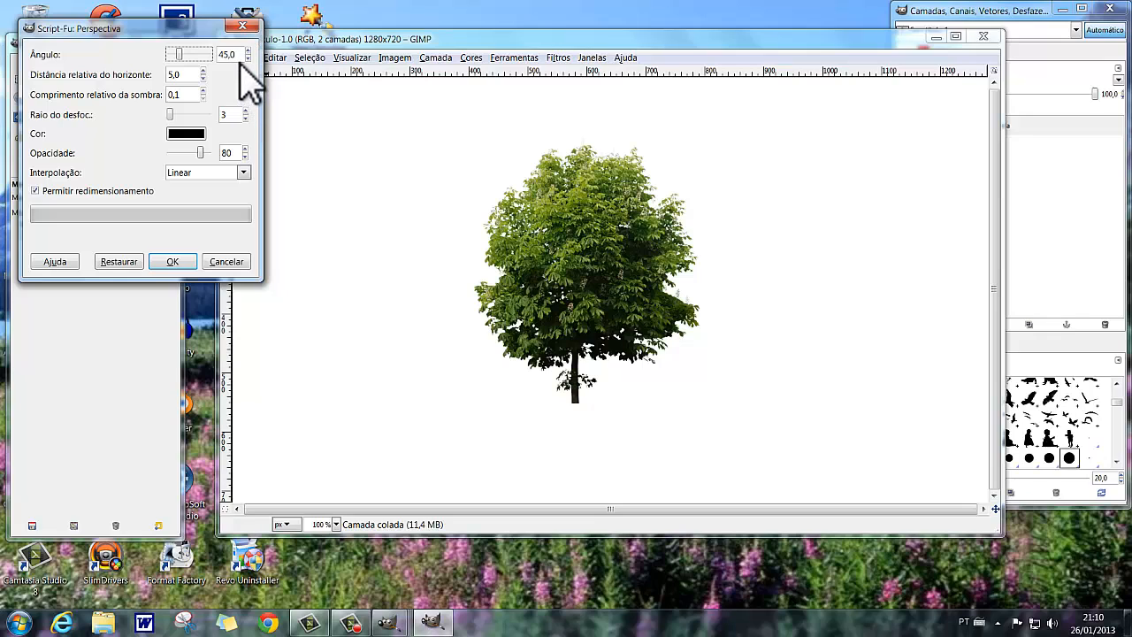
left_click_drag(242, 58, 210, 53)
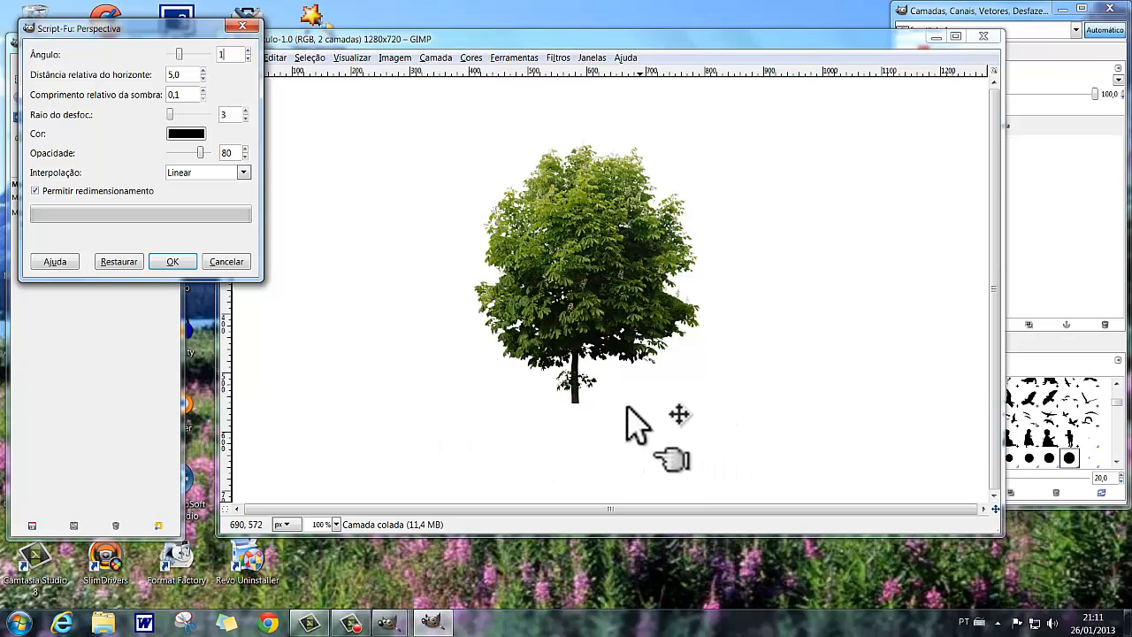
left_click(172, 262)
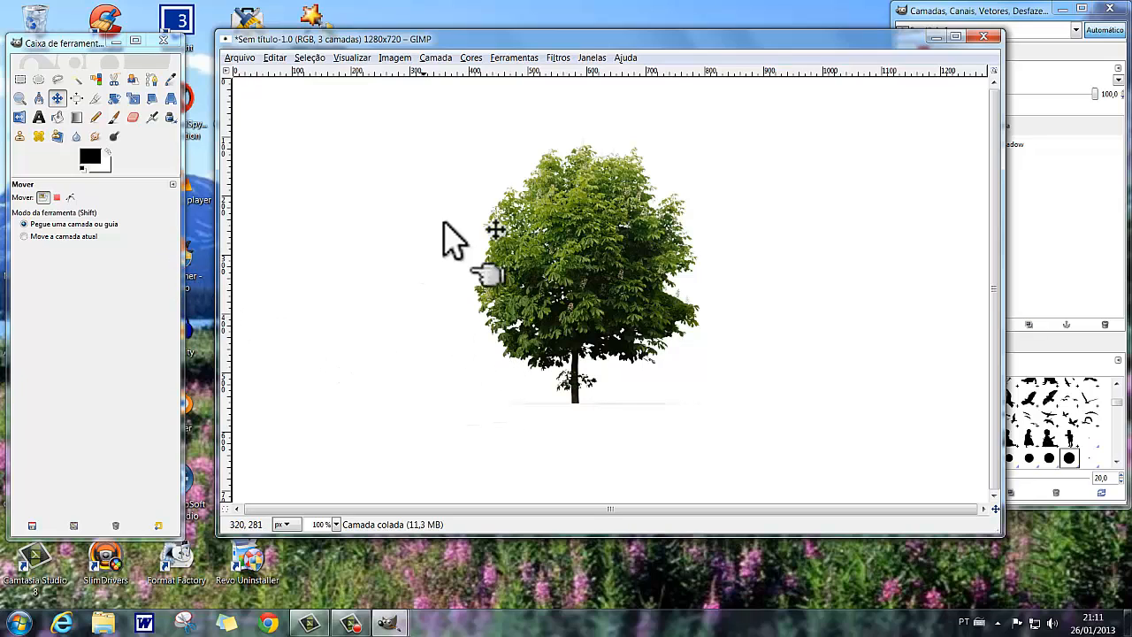
left_click(275, 58)
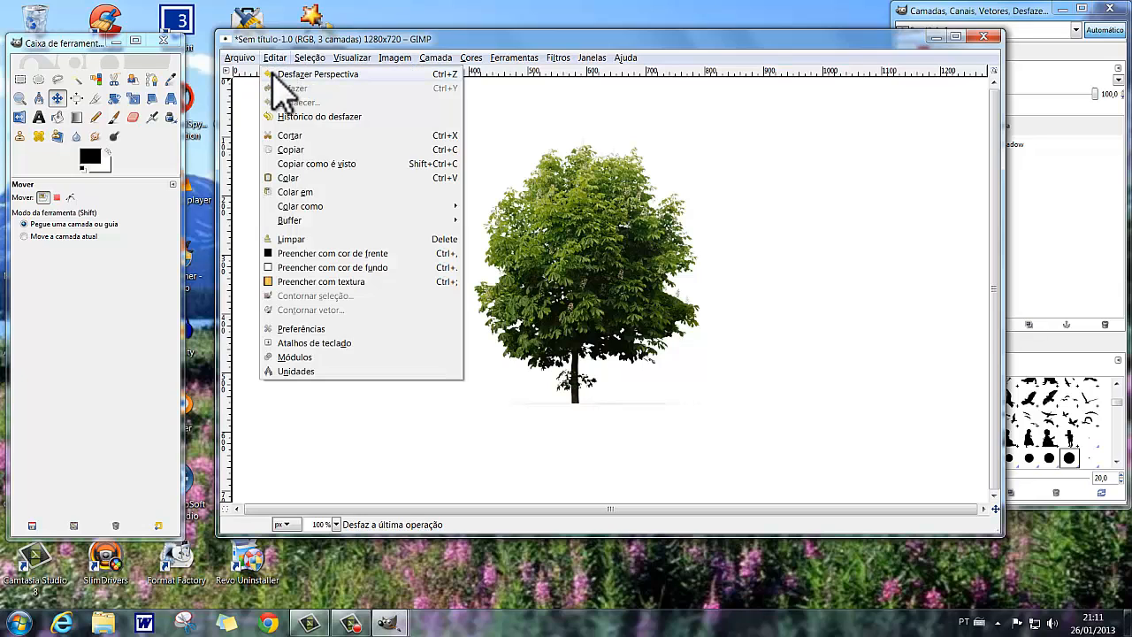
left_click(285, 75)
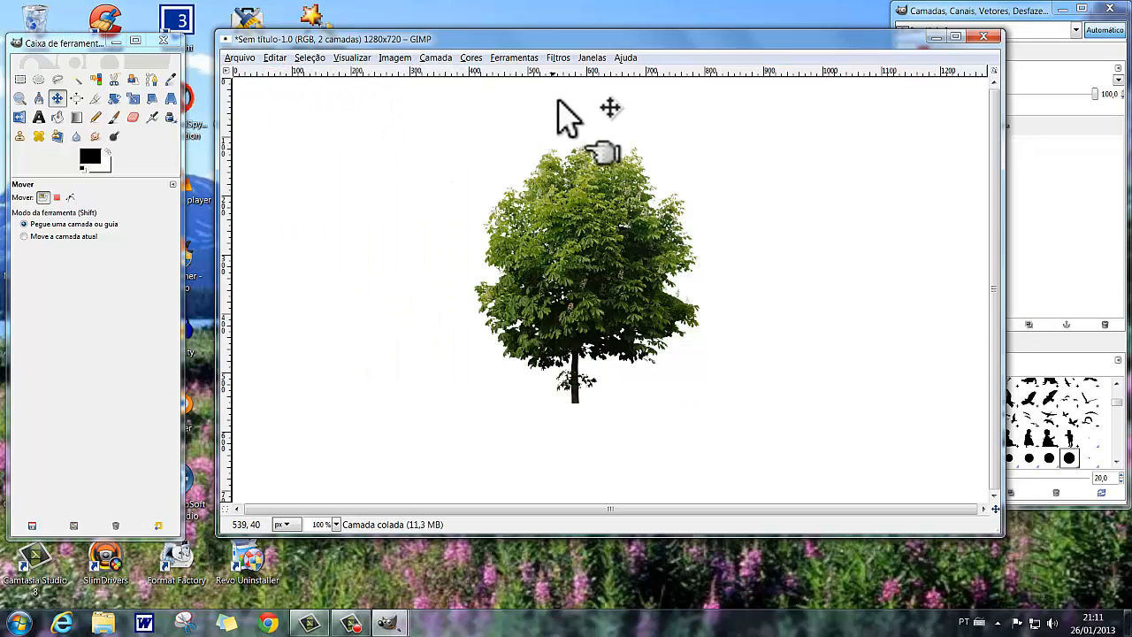
Try the tree's perspective shadow with a relative shadow length of 1 and undo it.
left_click(559, 60)
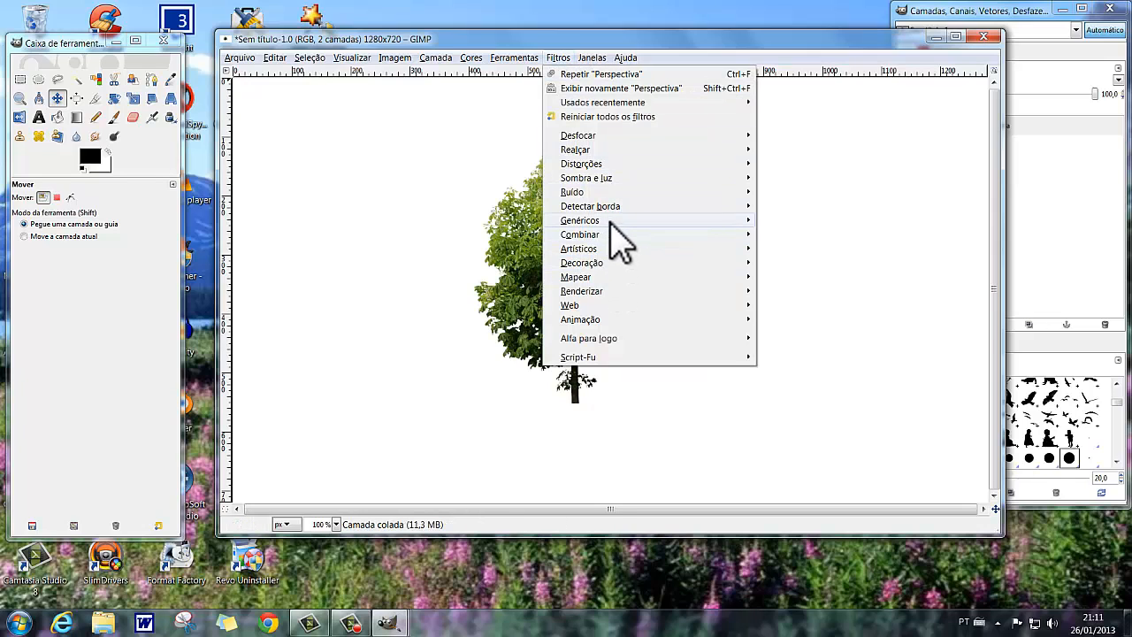
mouse_move(631, 178)
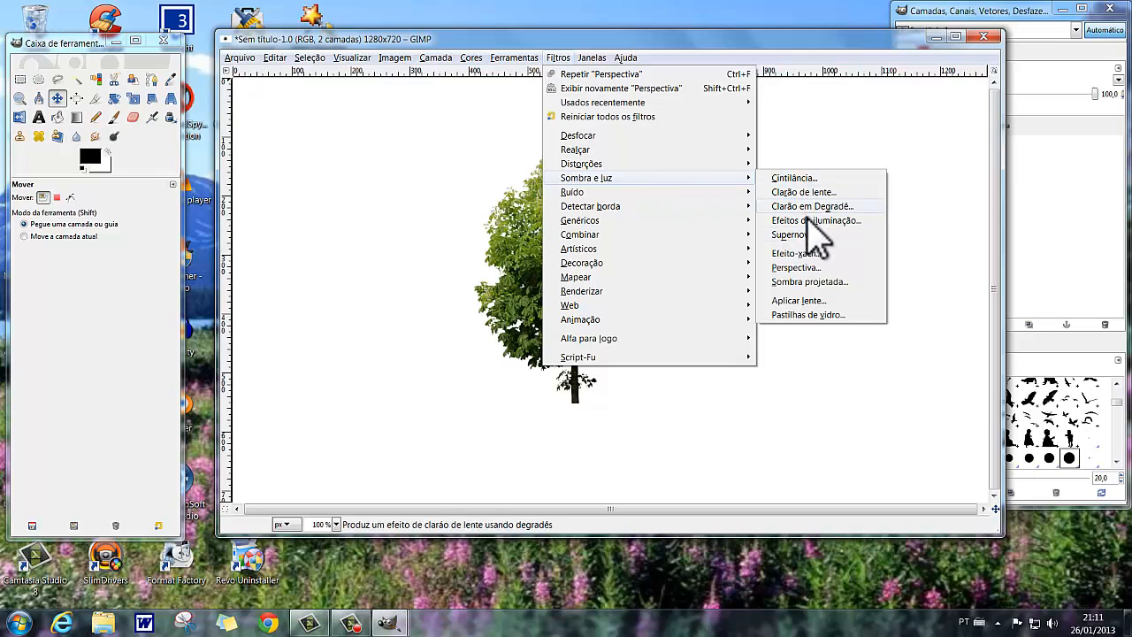
left_click(796, 268)
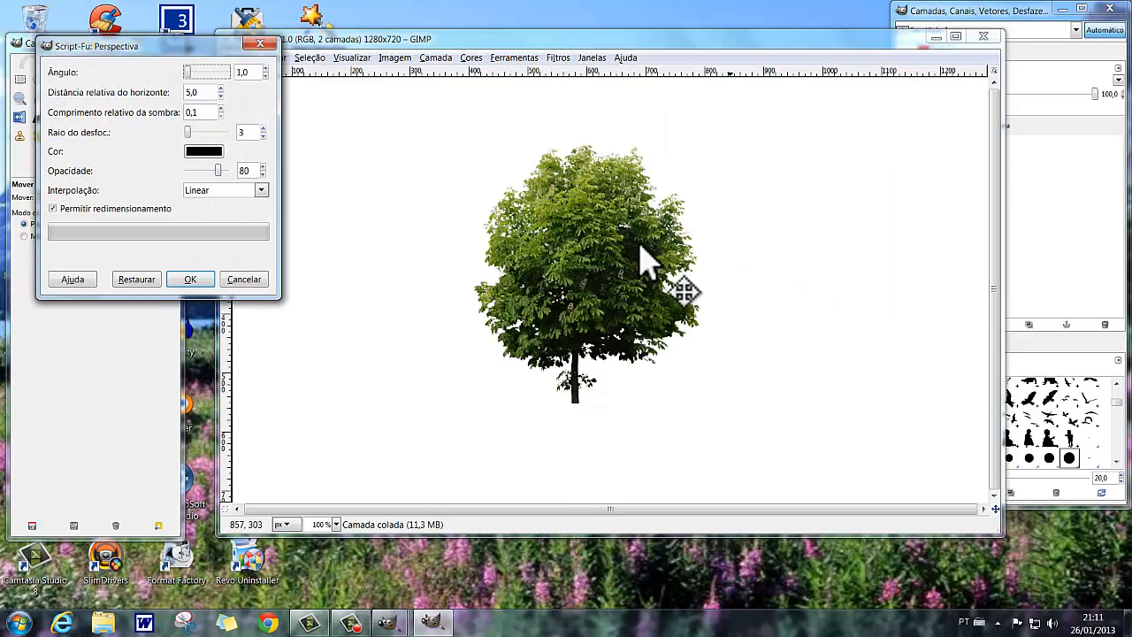
left_click(209, 114)
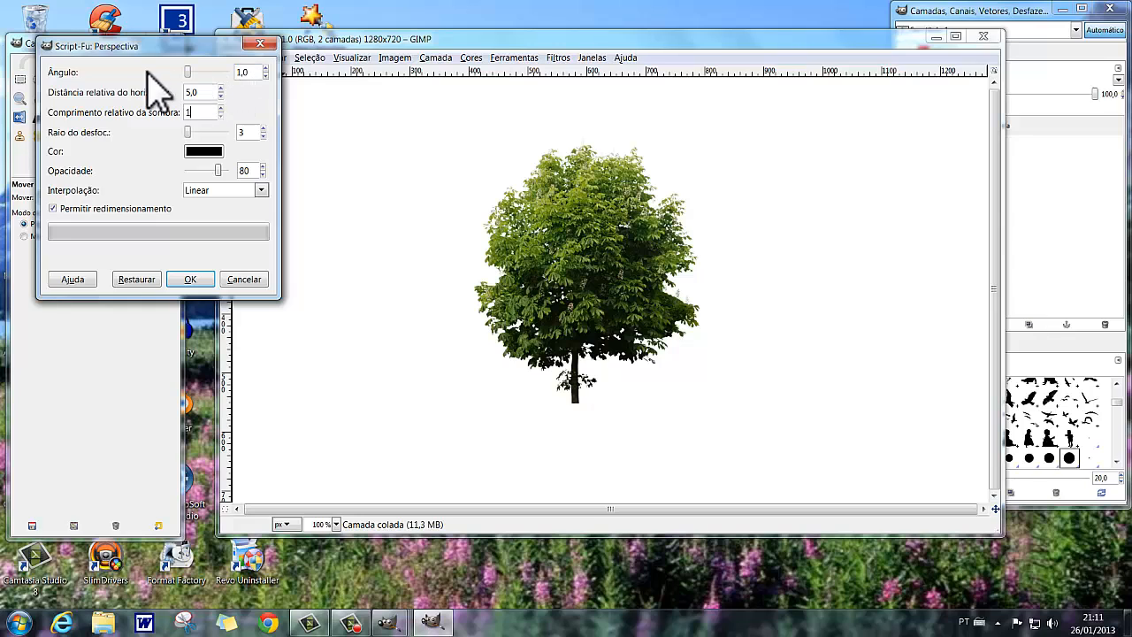
left_click(191, 280)
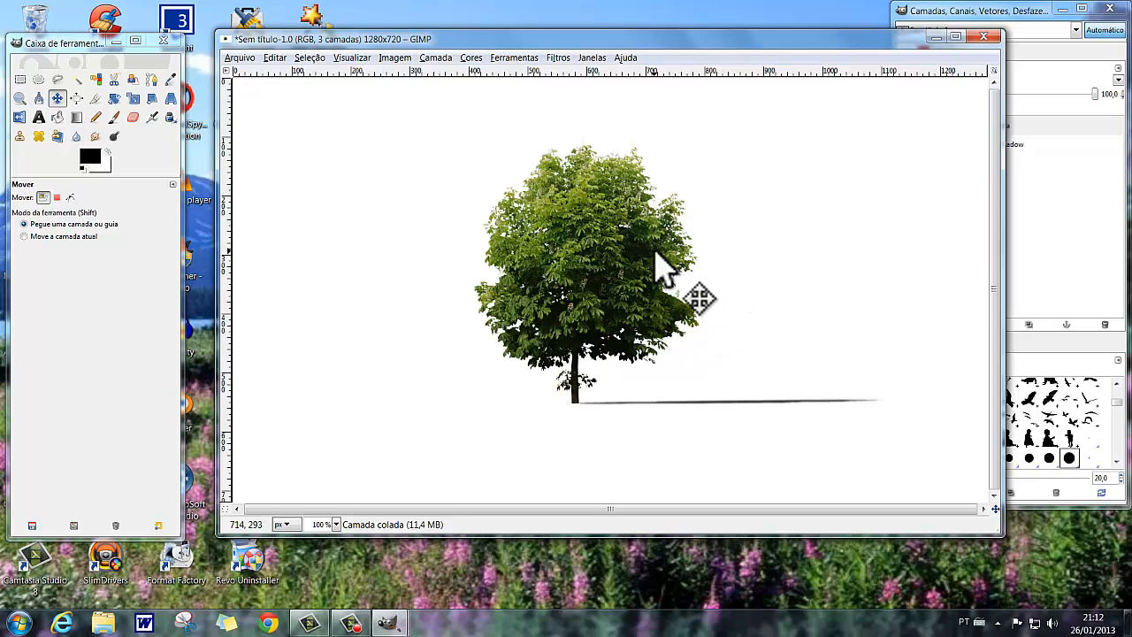
left_click(274, 58)
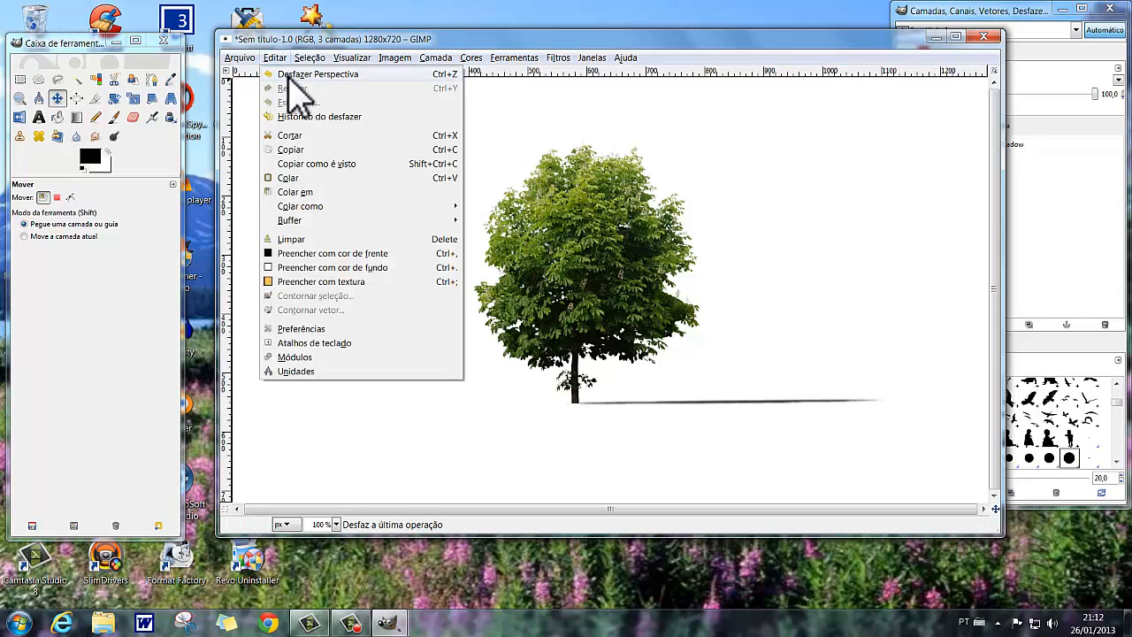
left_click(289, 76)
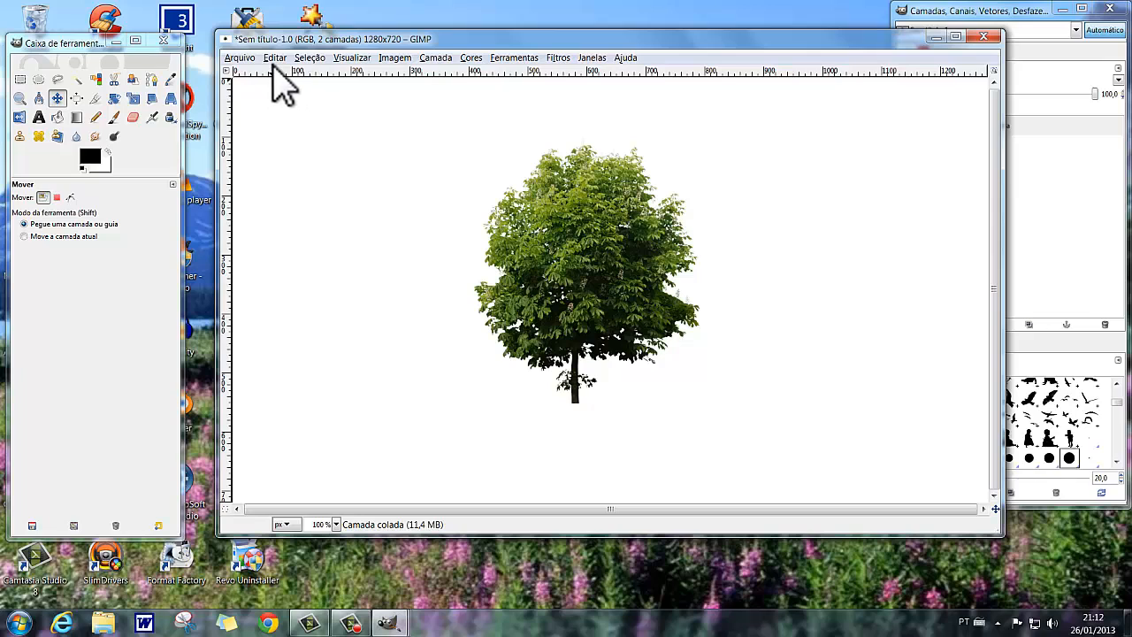
Try the tree's perspective shadow with the angle set to 90 and undo it.
left_click(558, 59)
mouse_move(610, 181)
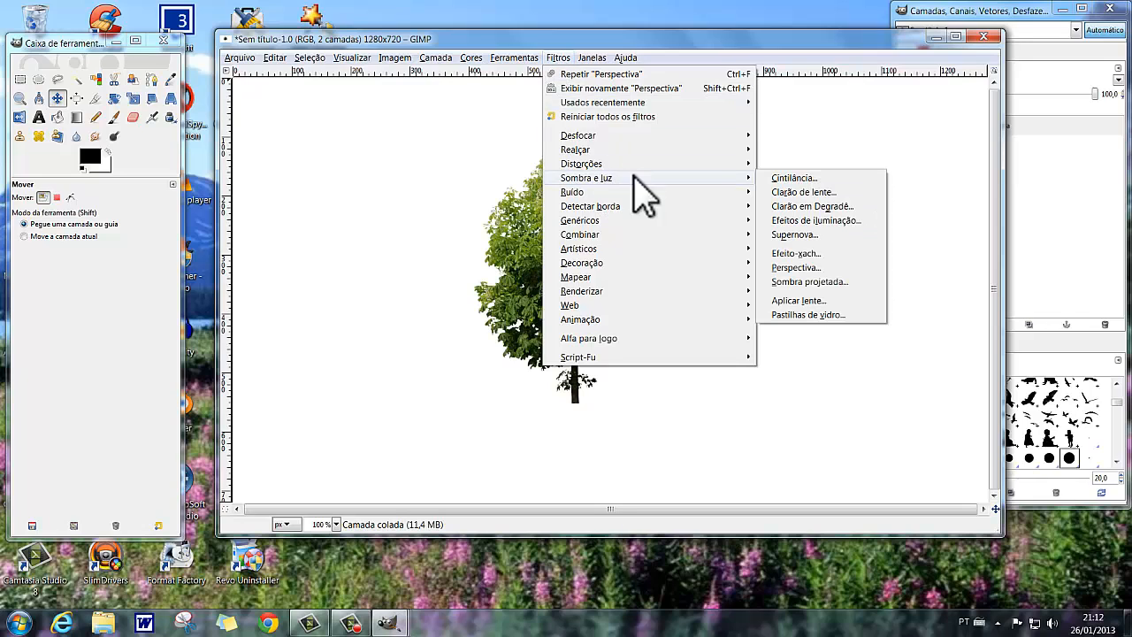
left_click(798, 267)
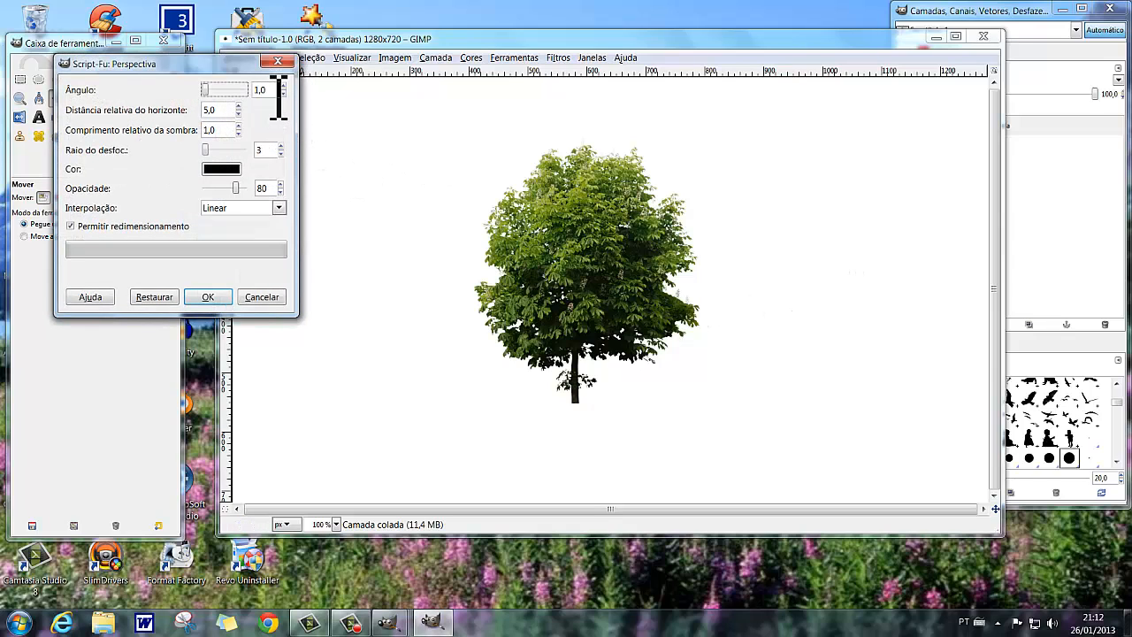
double_click(262, 89)
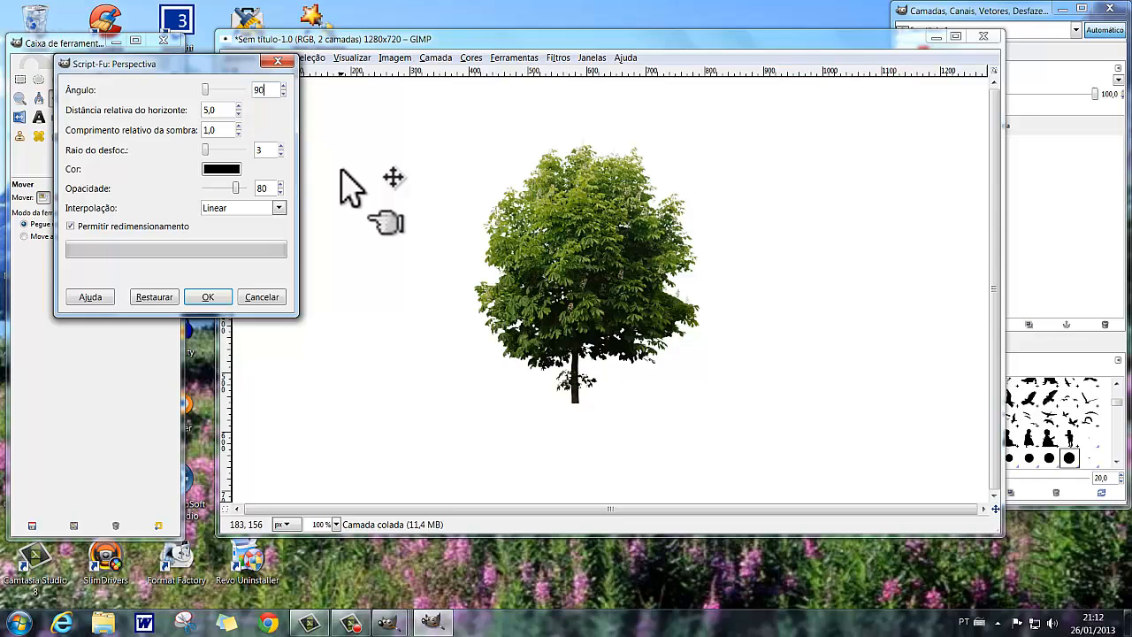
left_click(209, 299)
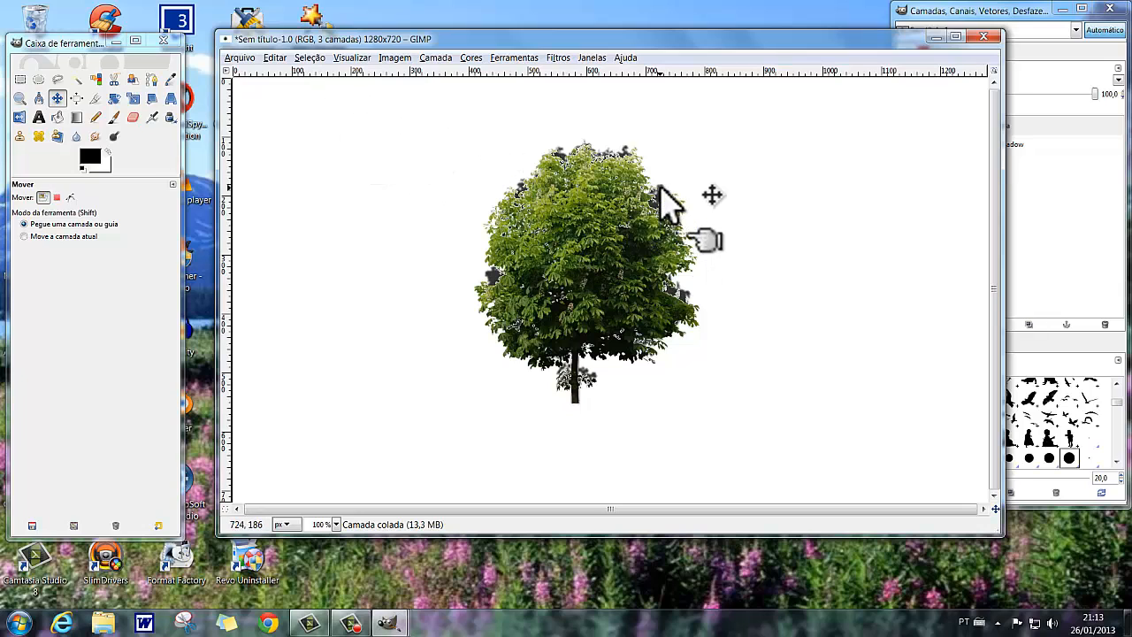
left_click(274, 60)
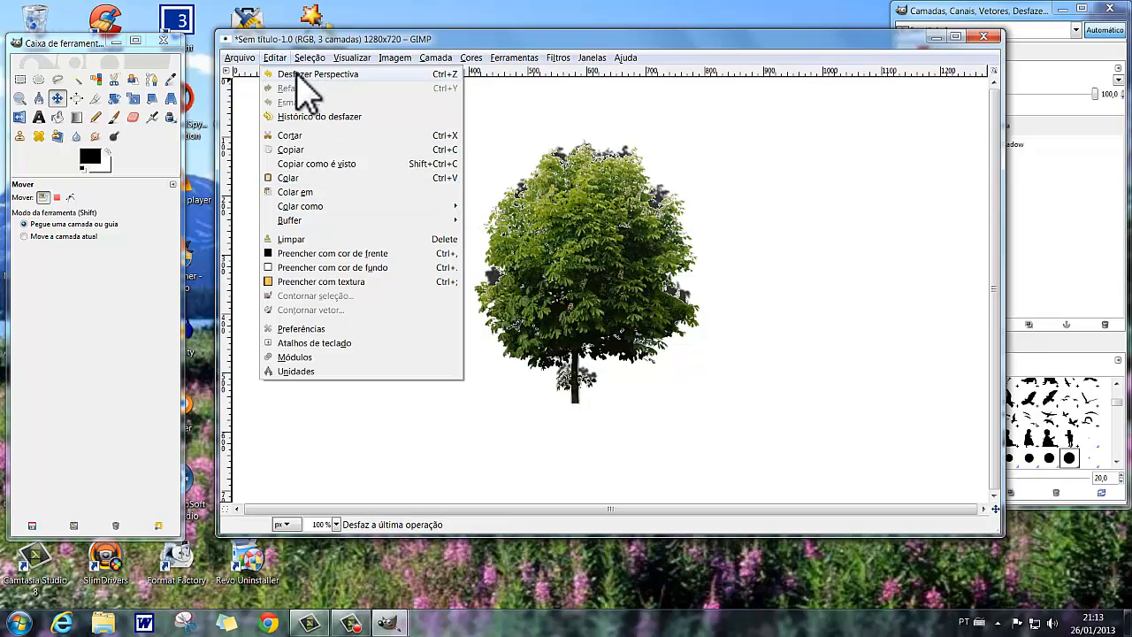
left_click(299, 74)
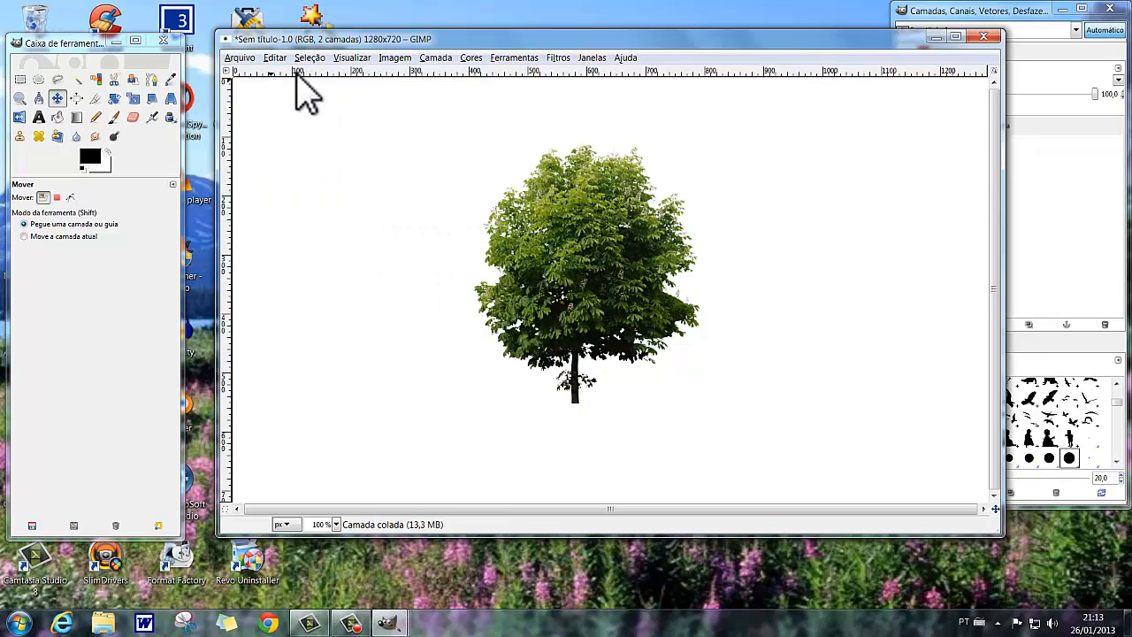